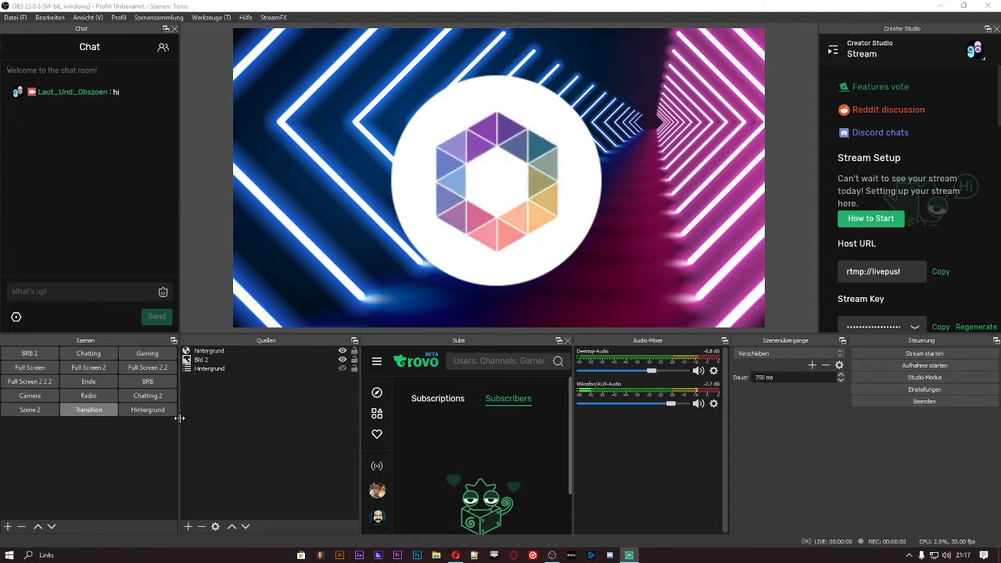
In the Hintergrund scene, create a new Text (GDI+) source named "Datum" and leave its text empty
click(152, 411)
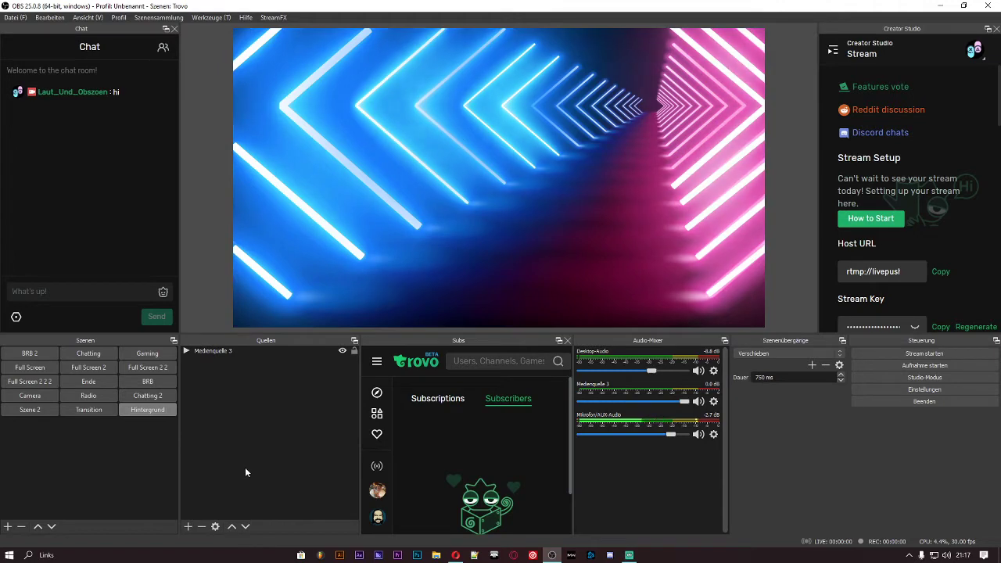
click(189, 527)
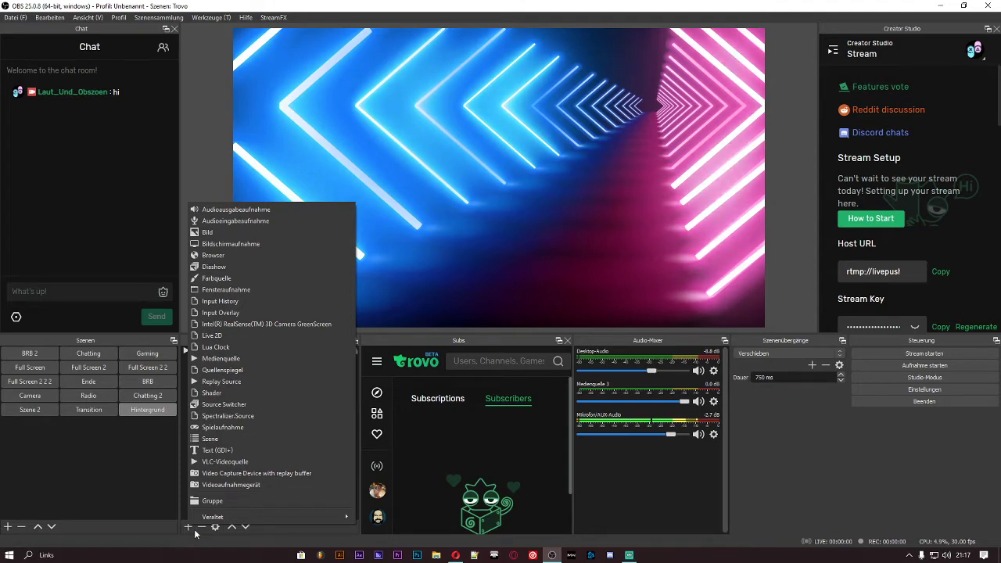
click(219, 452)
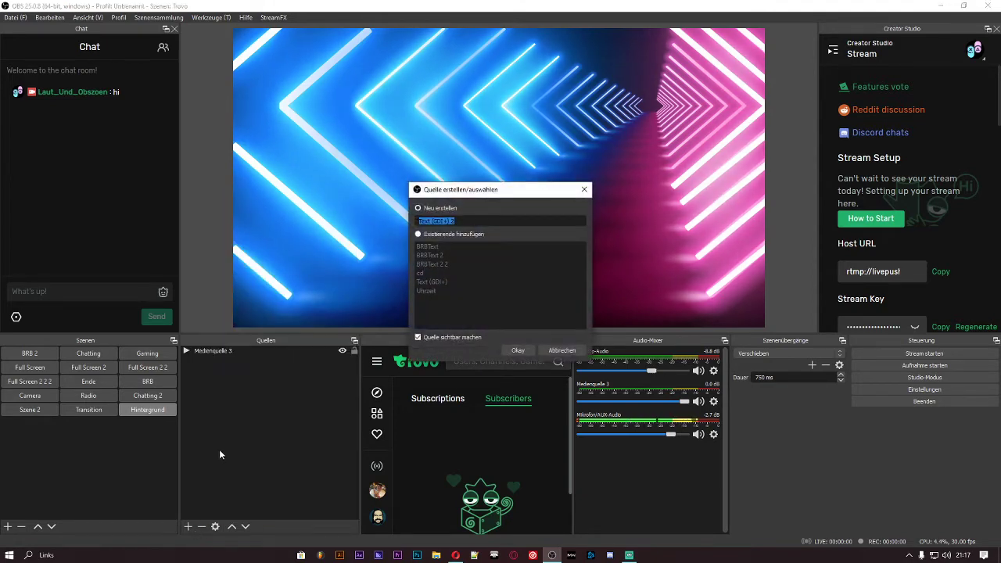
text(D)
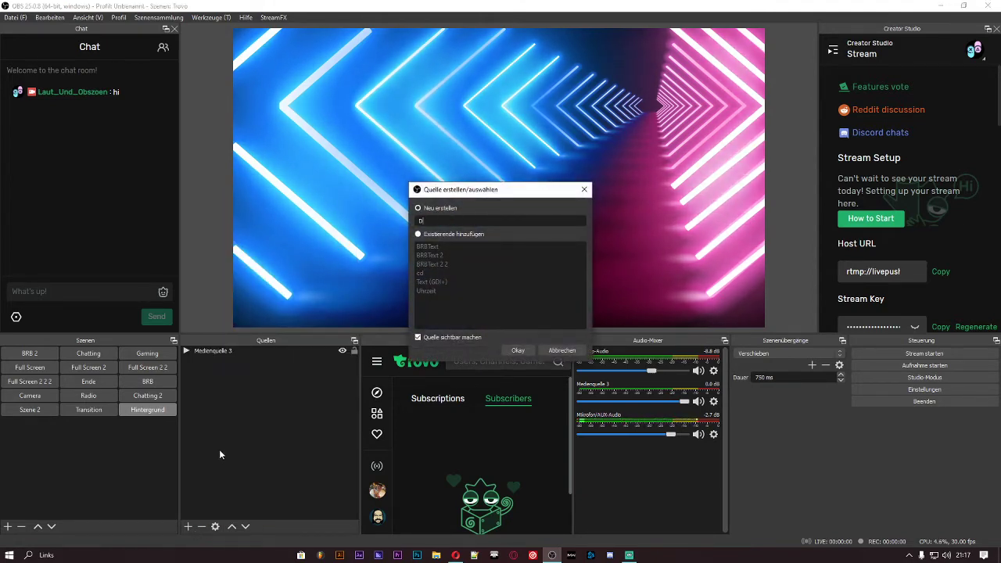
text(atum)
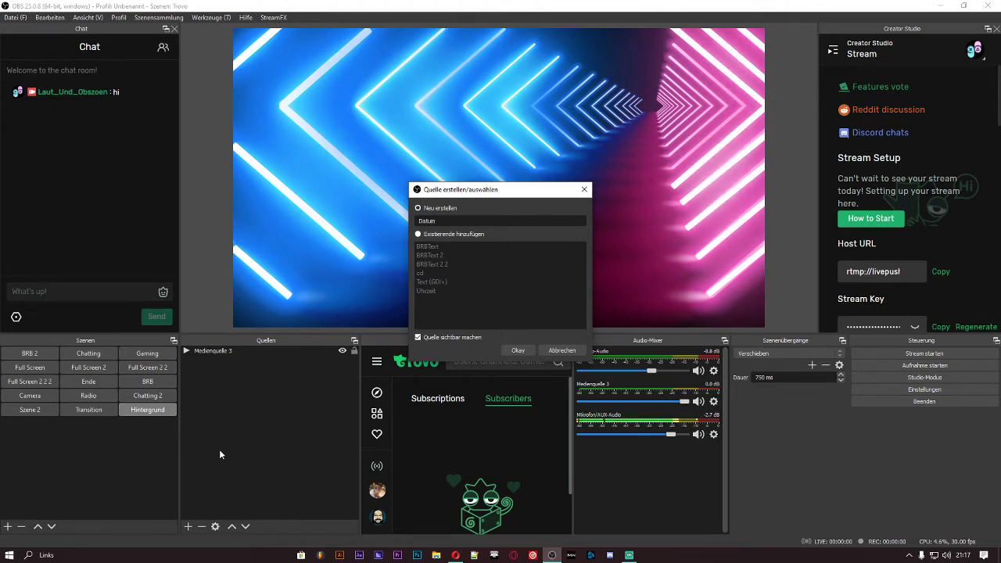
click(525, 352)
click(614, 419)
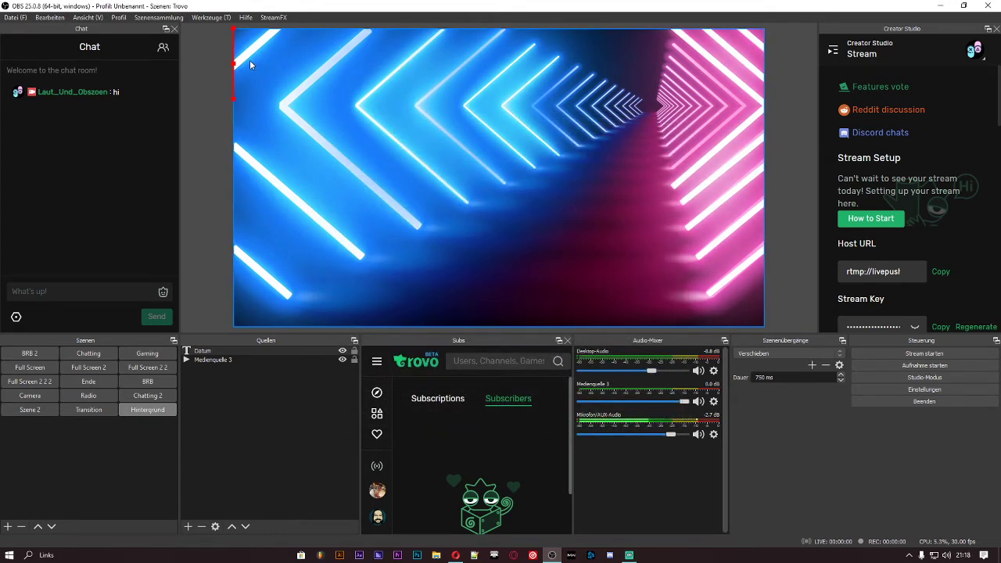
Add another empty Text (GDI+) source named "Uhrzeit2" to the Hintergrund scene
click(187, 526)
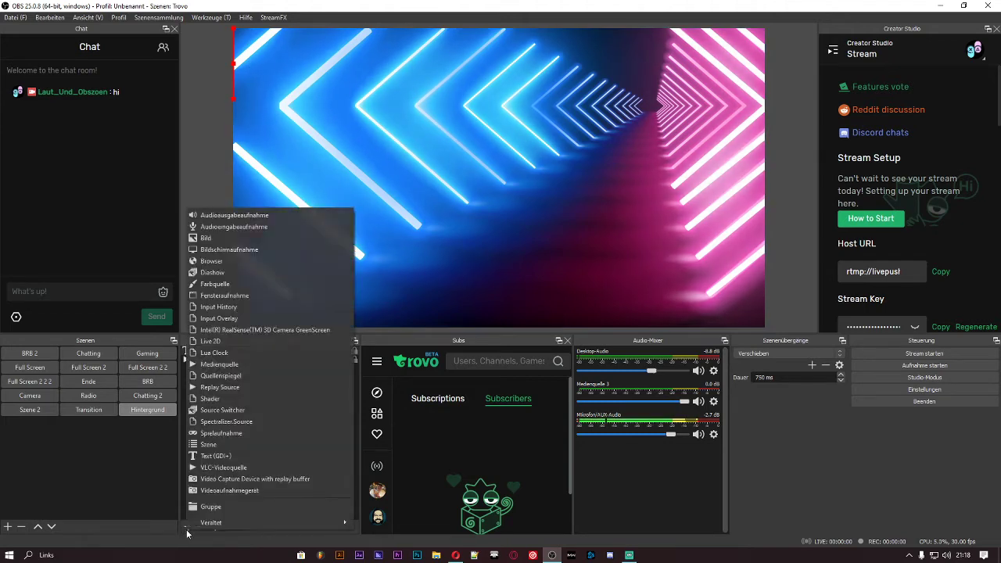
click(229, 461)
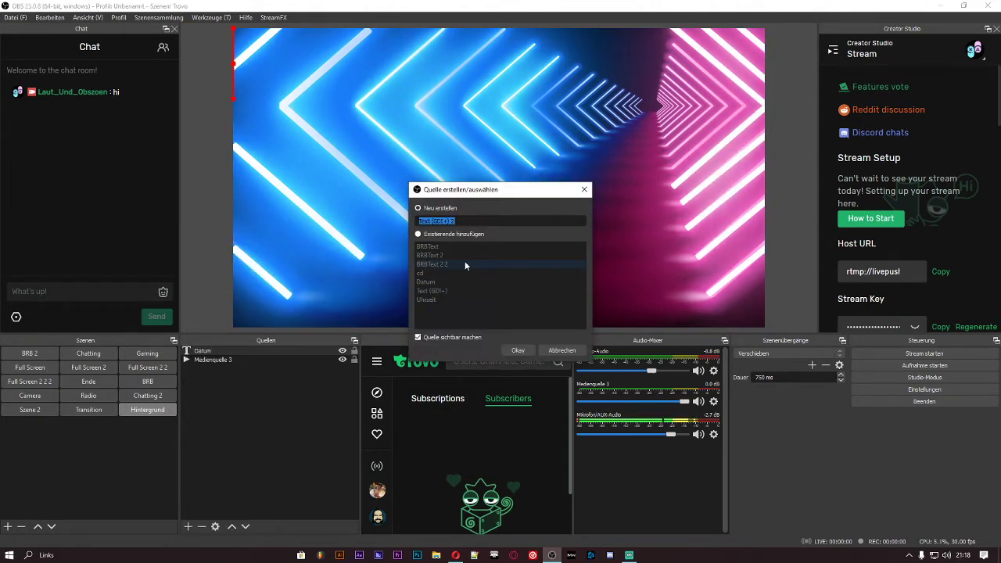
text(Uhrzeit)
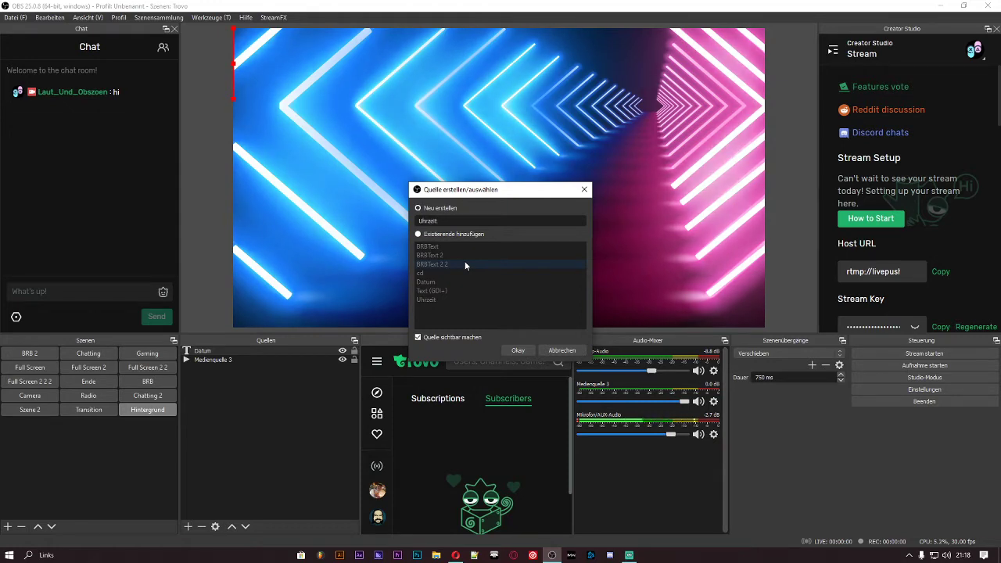
text(2)
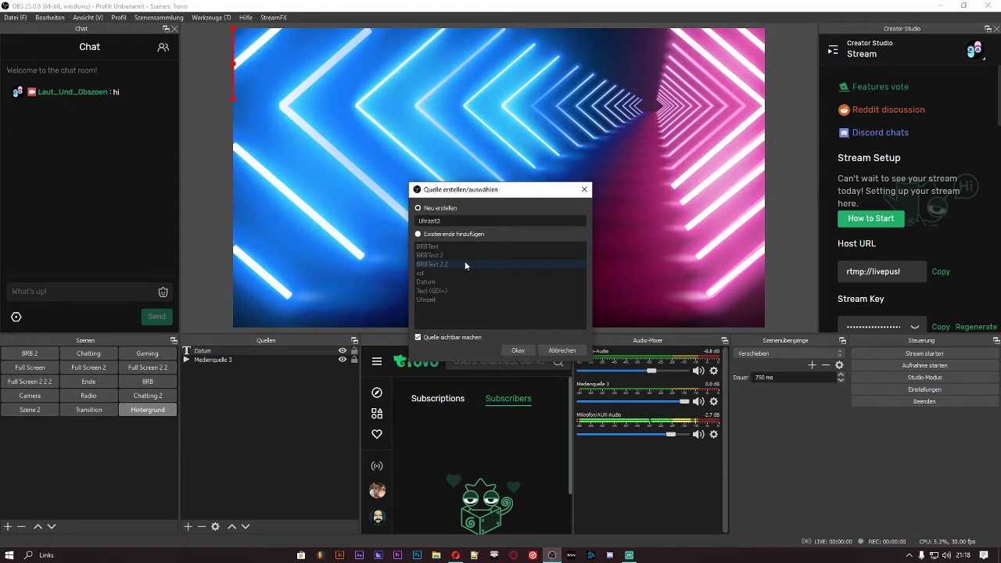
click(517, 350)
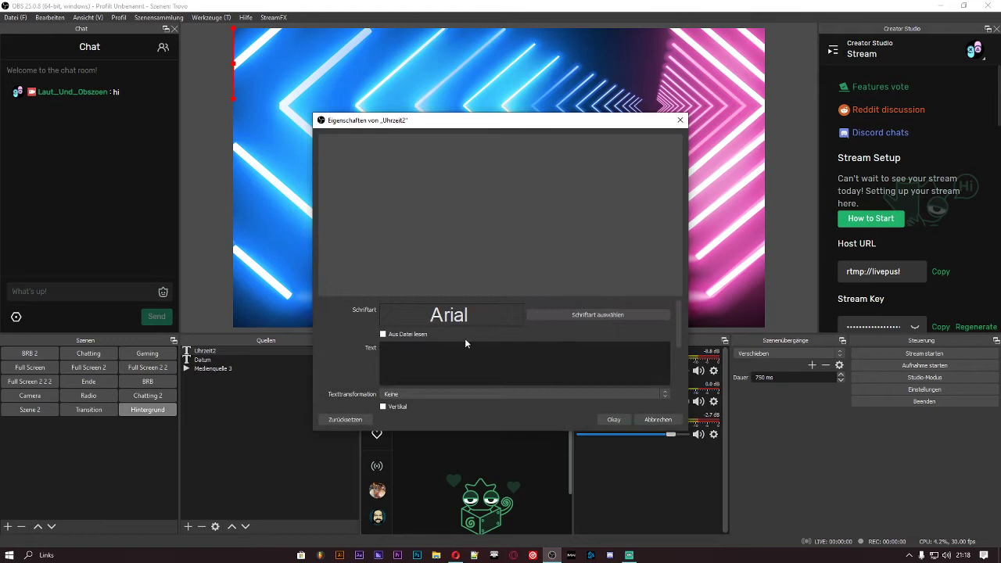
click(621, 420)
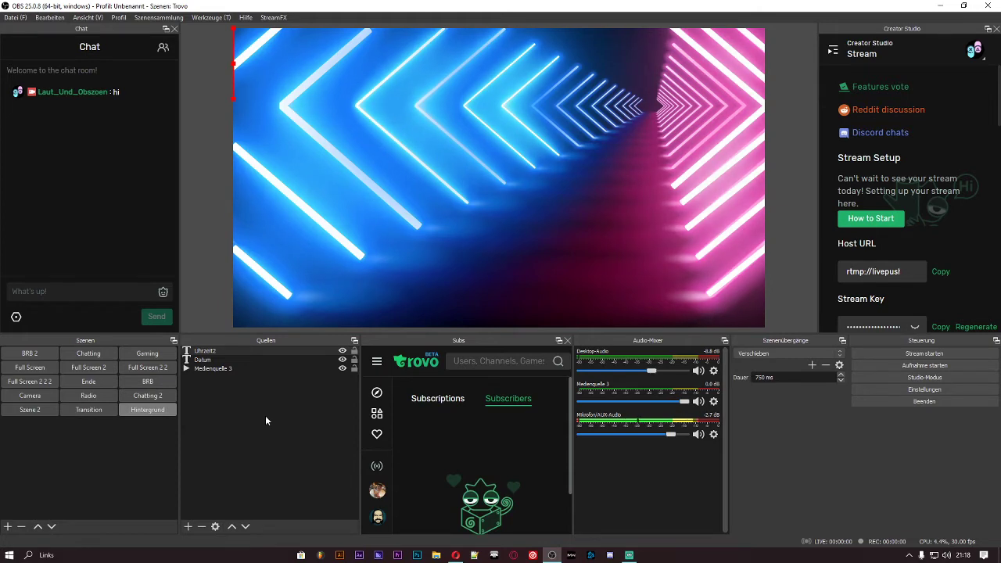
Add a third empty Text (GDI+) source named "Countdown" with its default properties
right_click(241, 422)
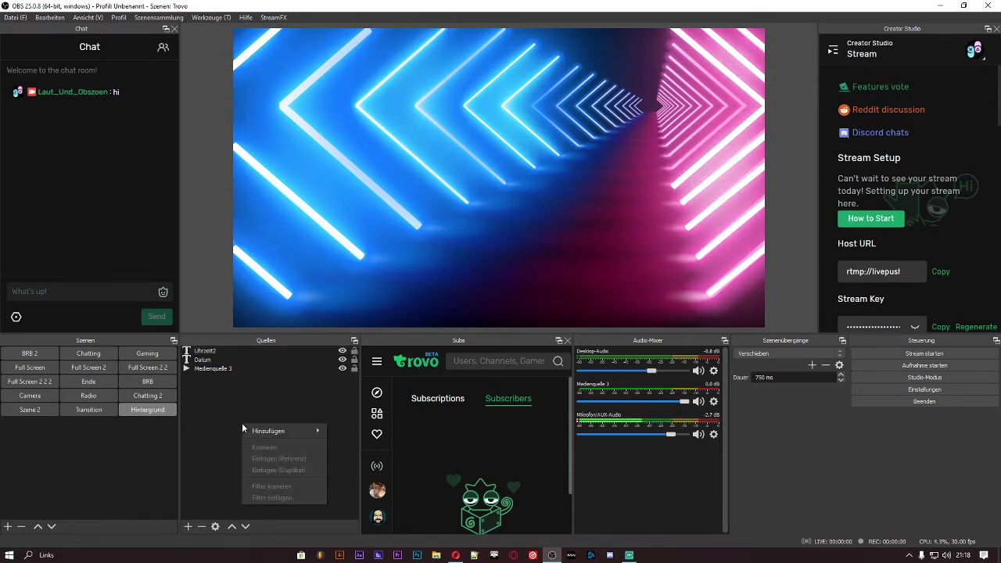
mouse_move(293, 431)
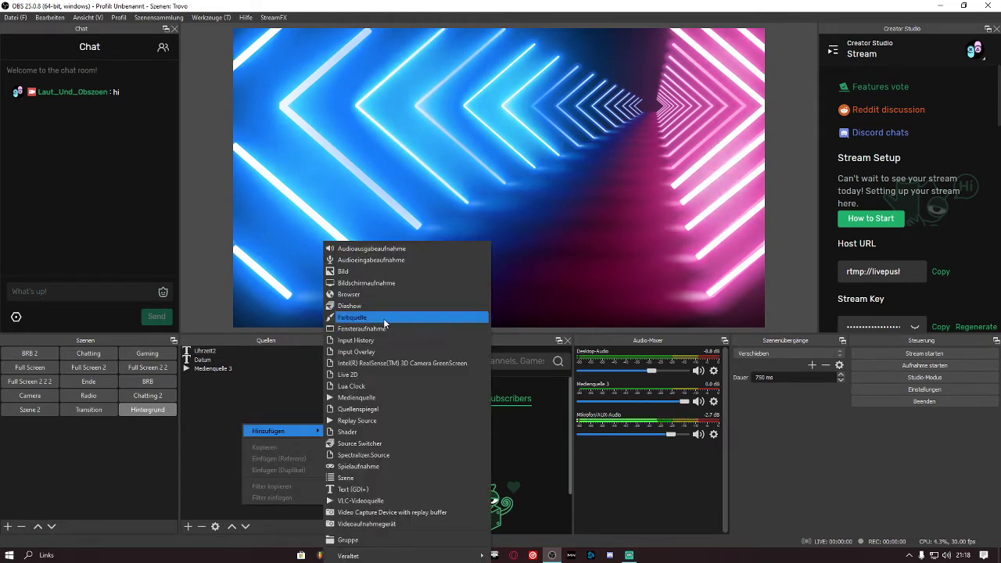
click(363, 489)
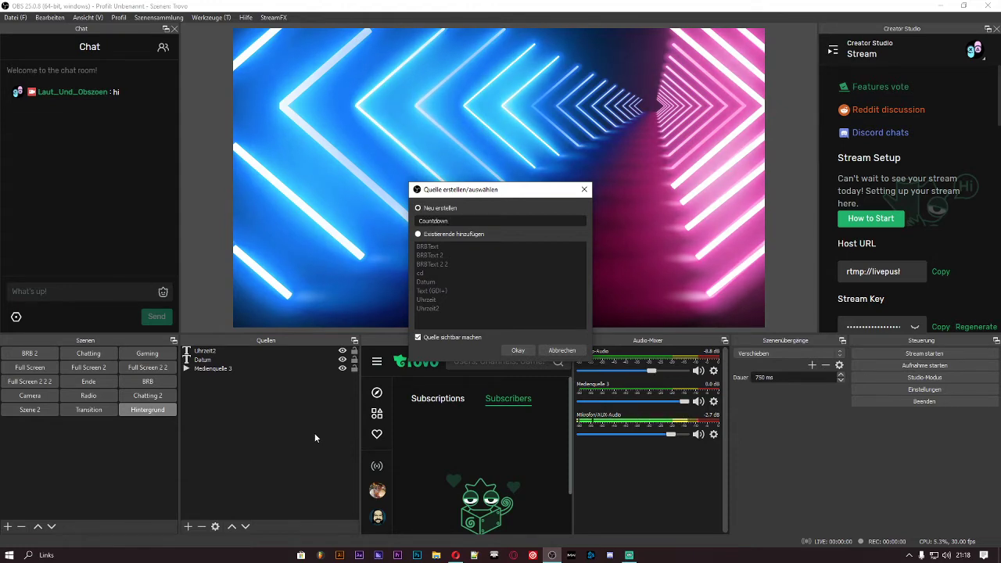
click(511, 351)
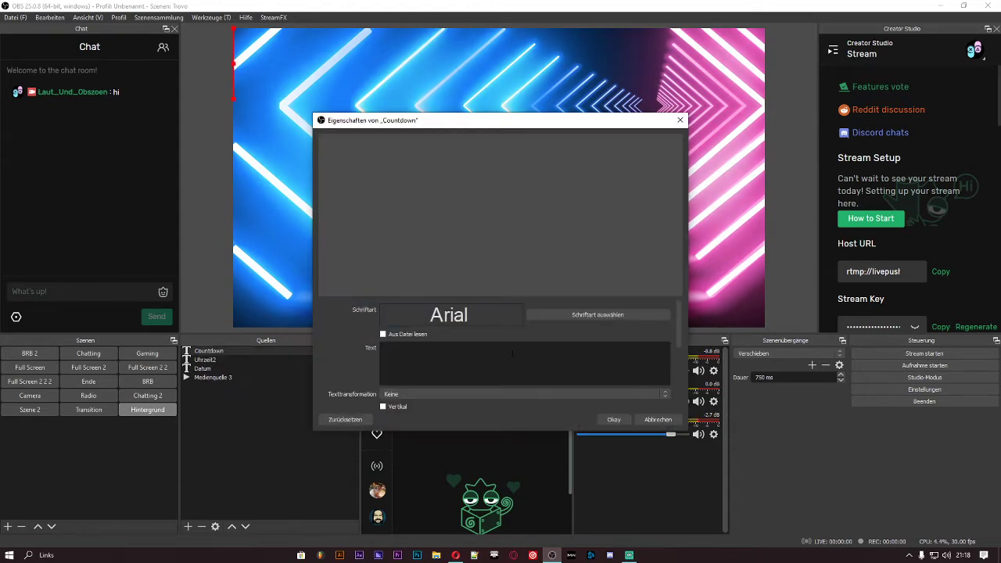
click(614, 420)
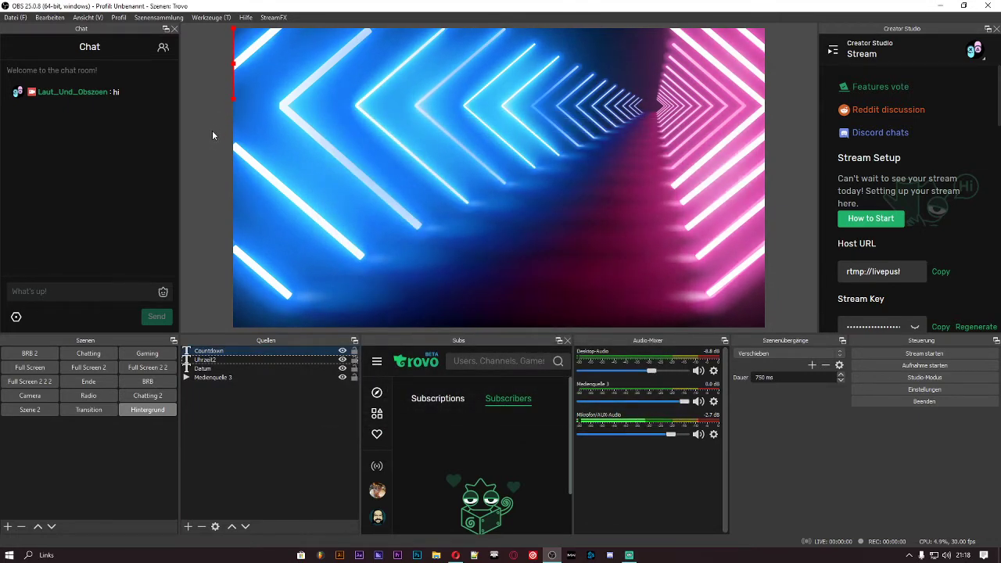
Assign the Countdown source as the text source of the countdown.lua script and close the scripts window
click(209, 19)
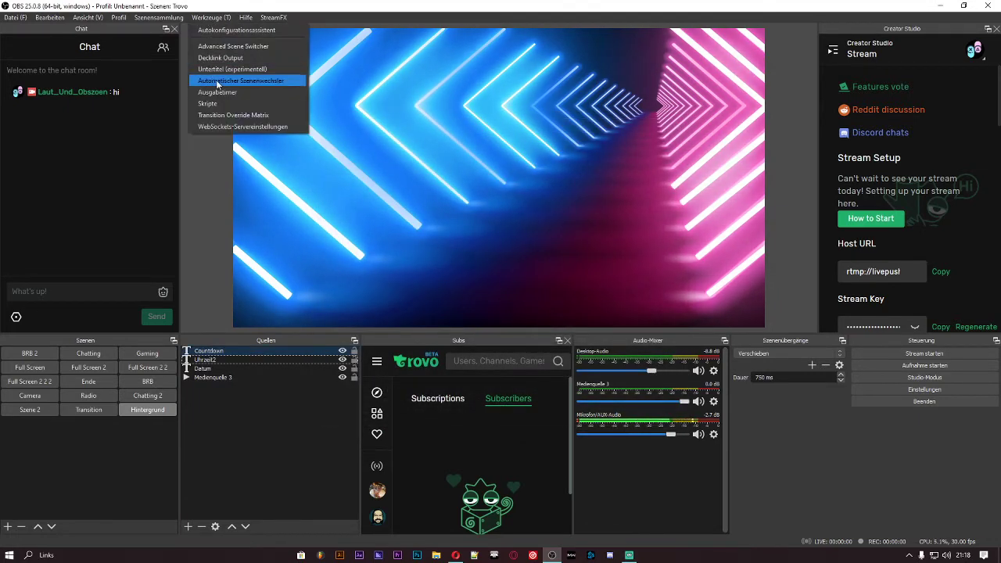
click(210, 103)
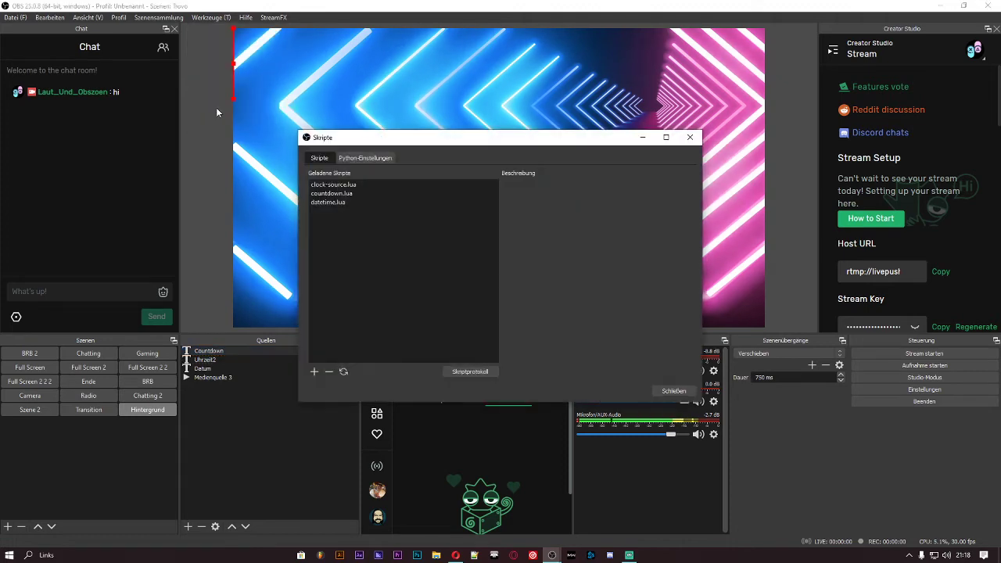
click(332, 195)
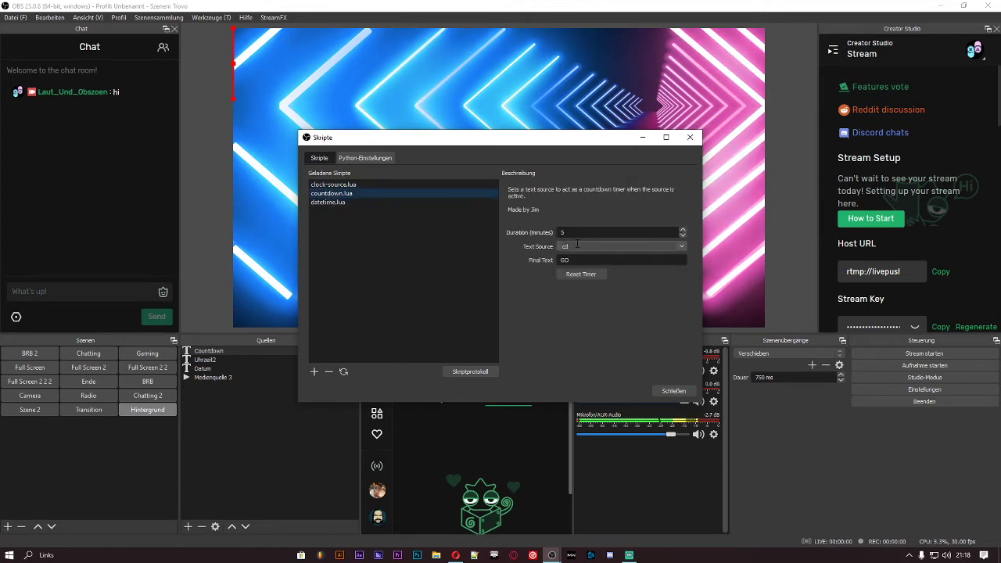
click(681, 247)
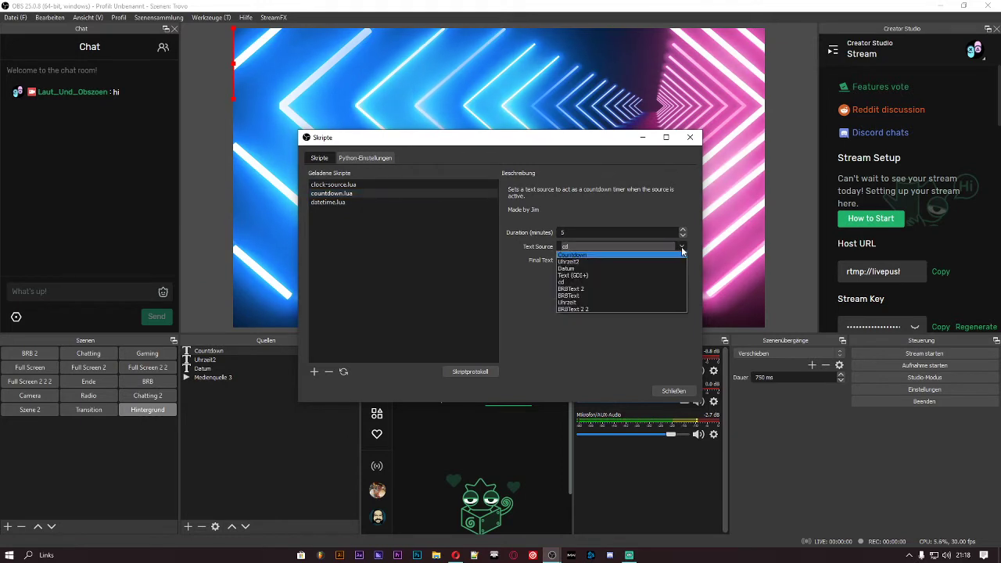
click(681, 246)
click(681, 246)
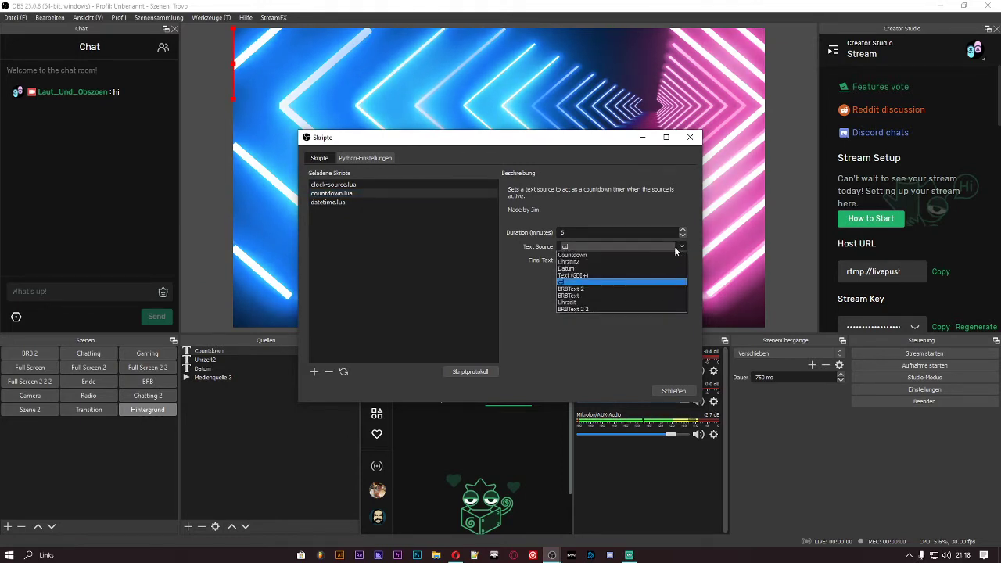
click(587, 256)
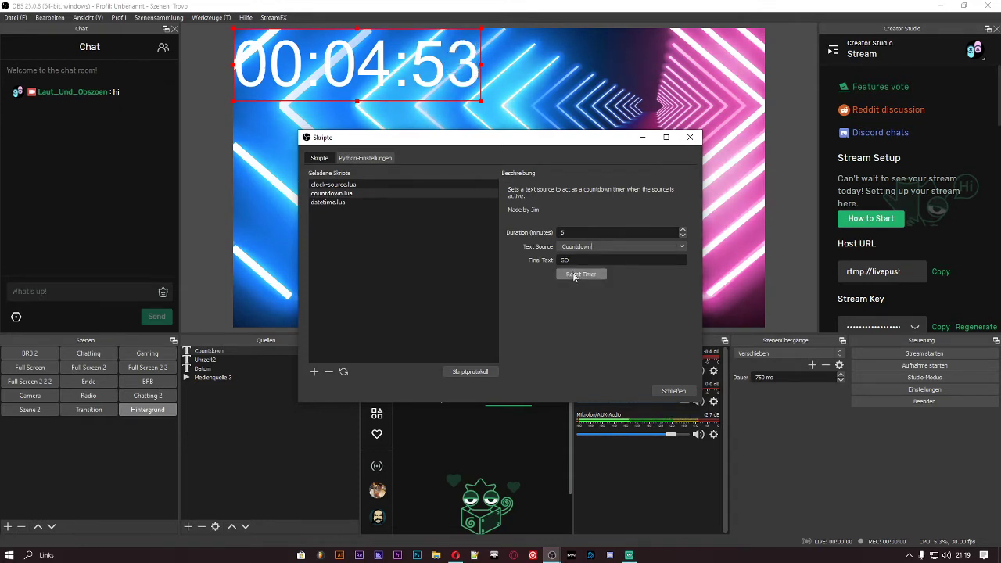
click(662, 392)
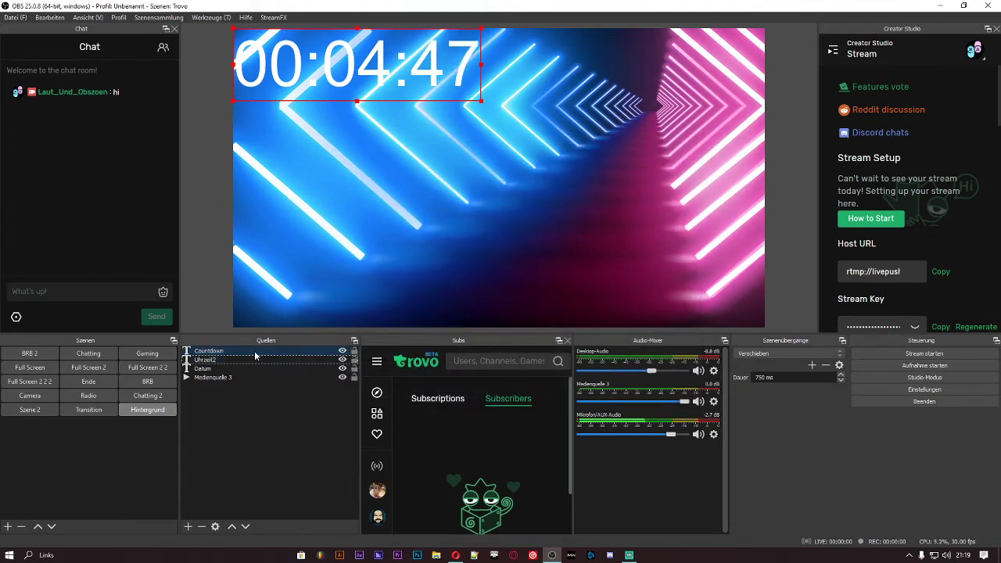
Set the Countdown source's font to Bebas Neue Regular at size 512
double_click(254, 350)
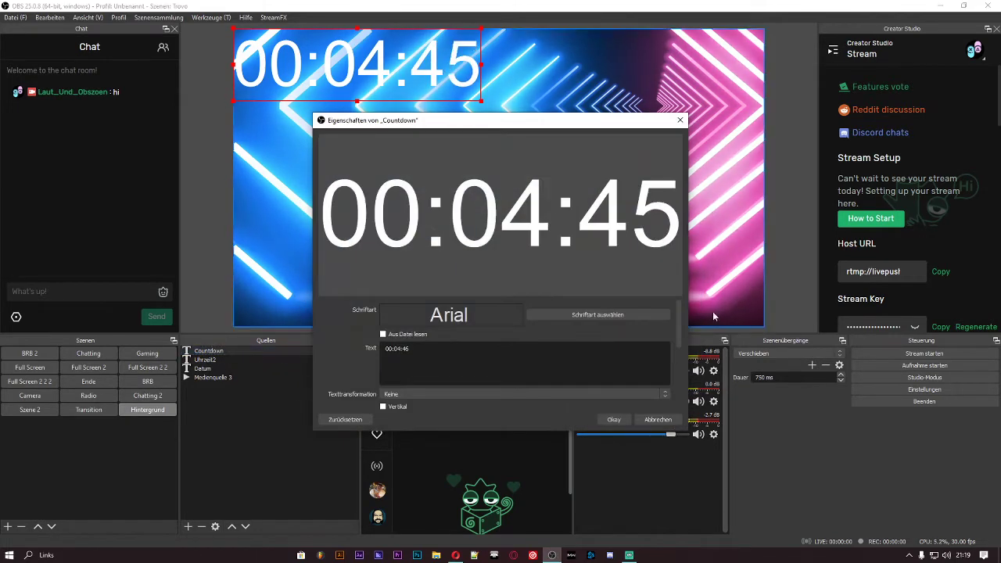
click(556, 314)
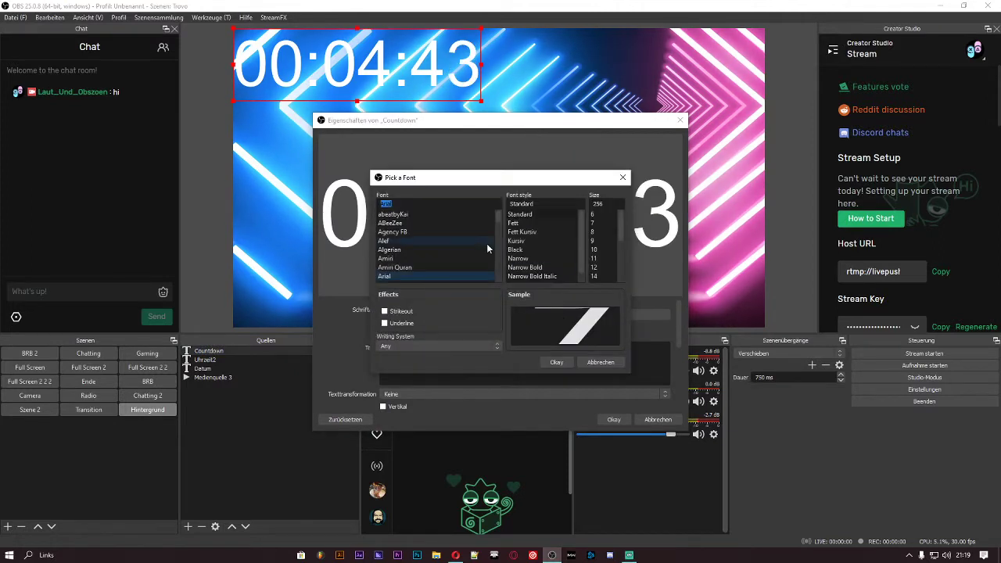
drag(496, 216, 495, 221)
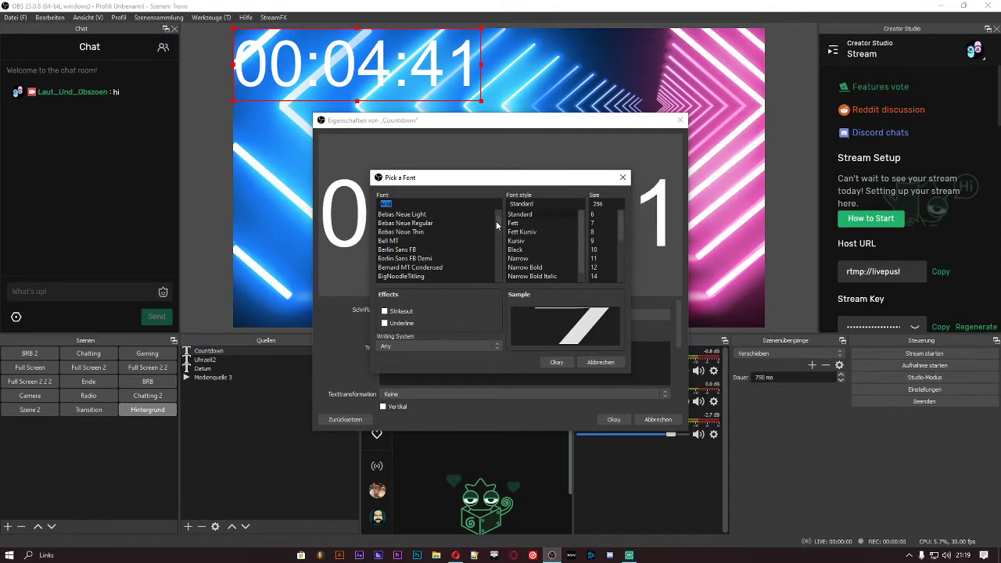
scroll(436, 248, up, 1)
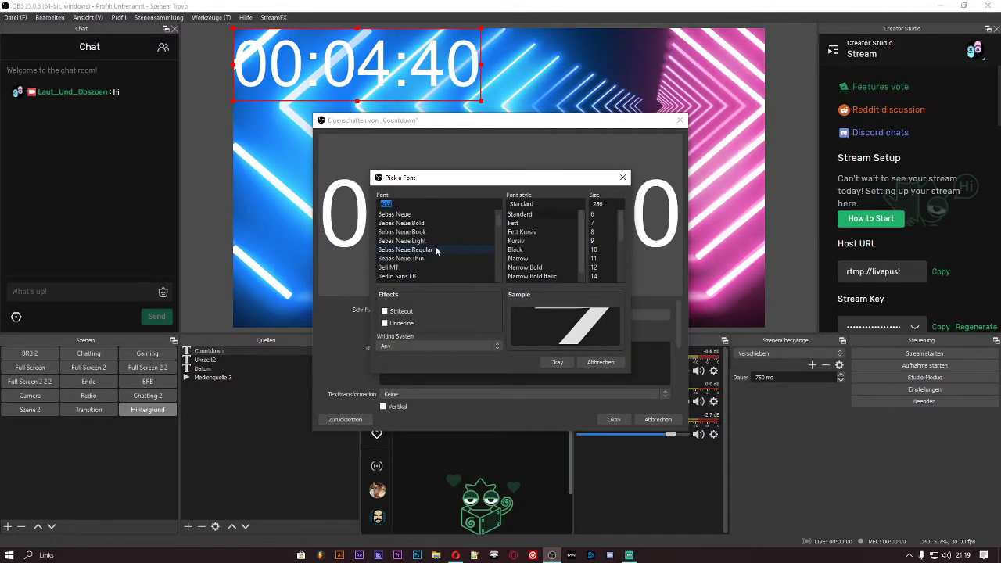
click(399, 215)
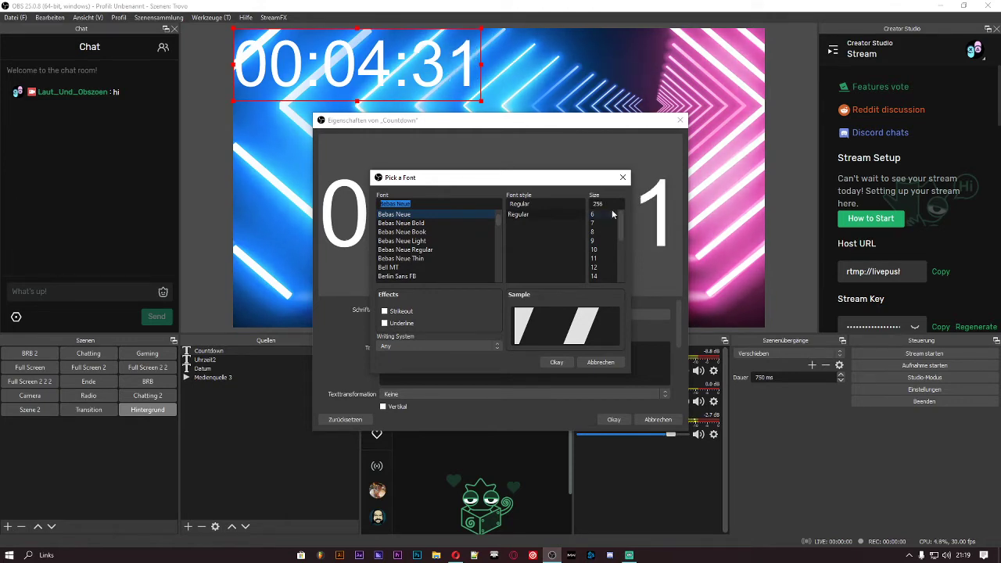
drag(620, 218, 623, 276)
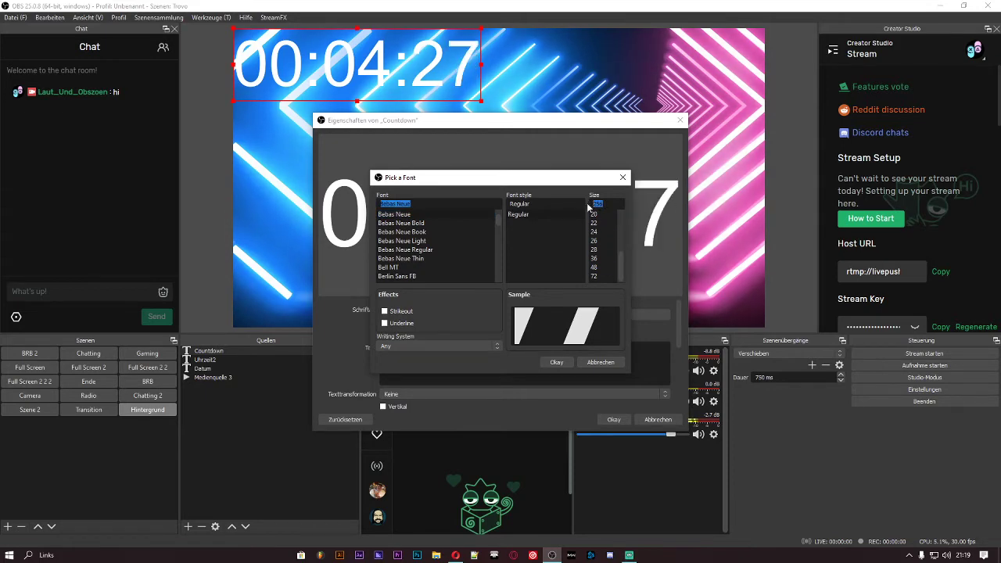
text(512)
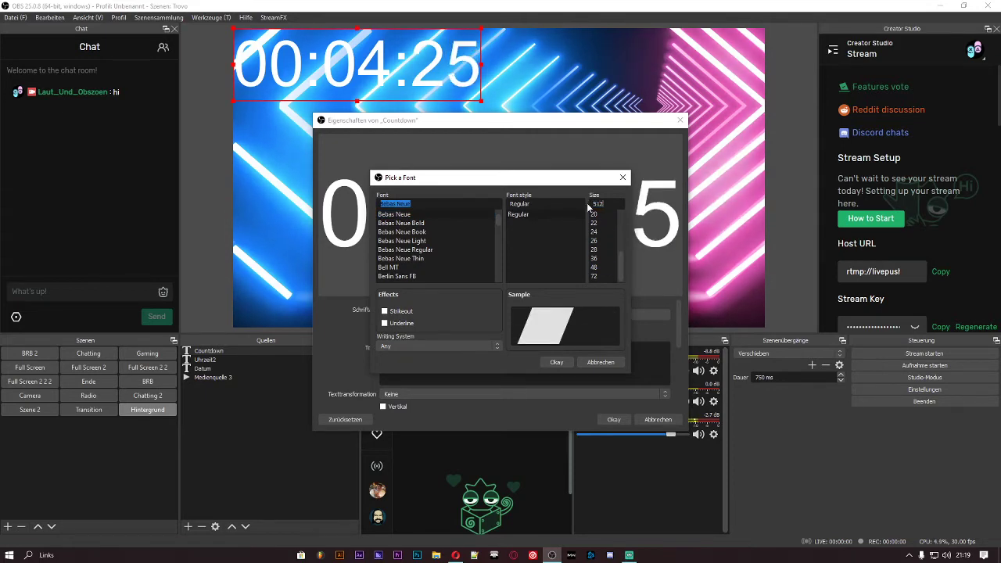
click(556, 364)
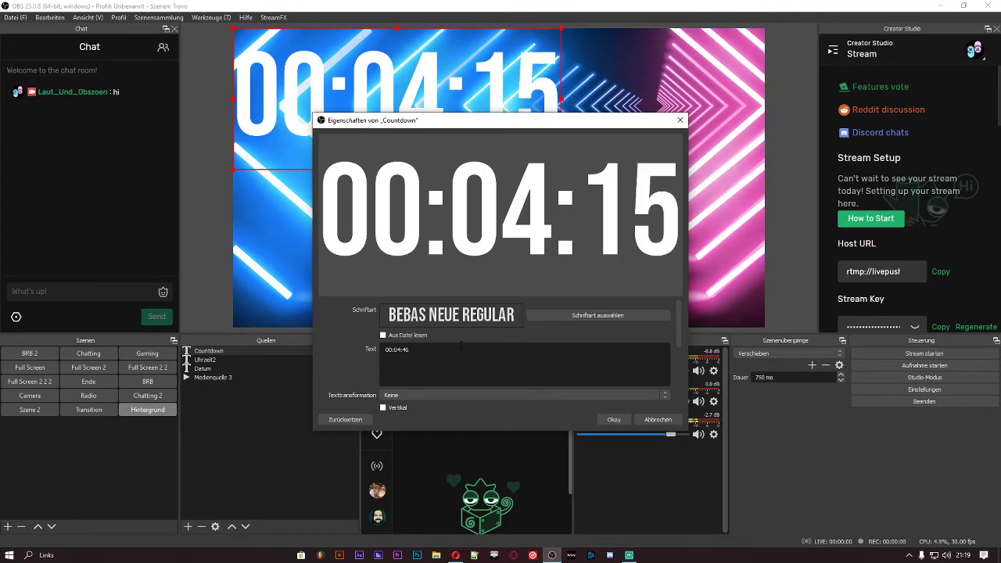
Change the Countdown source's text colour to pink, #ff007f
scroll(462, 344, down, 3)
click(549, 355)
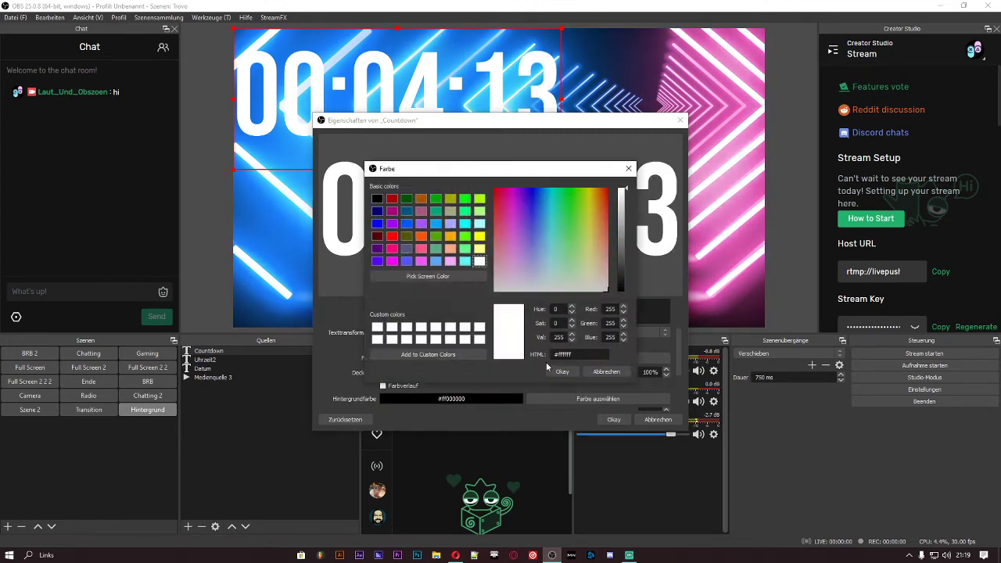
click(391, 248)
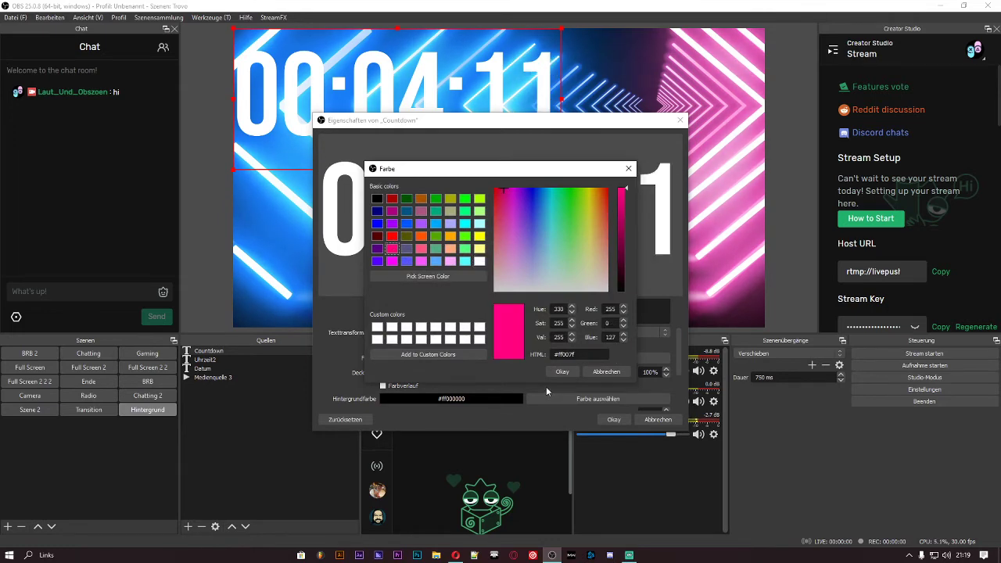
click(563, 371)
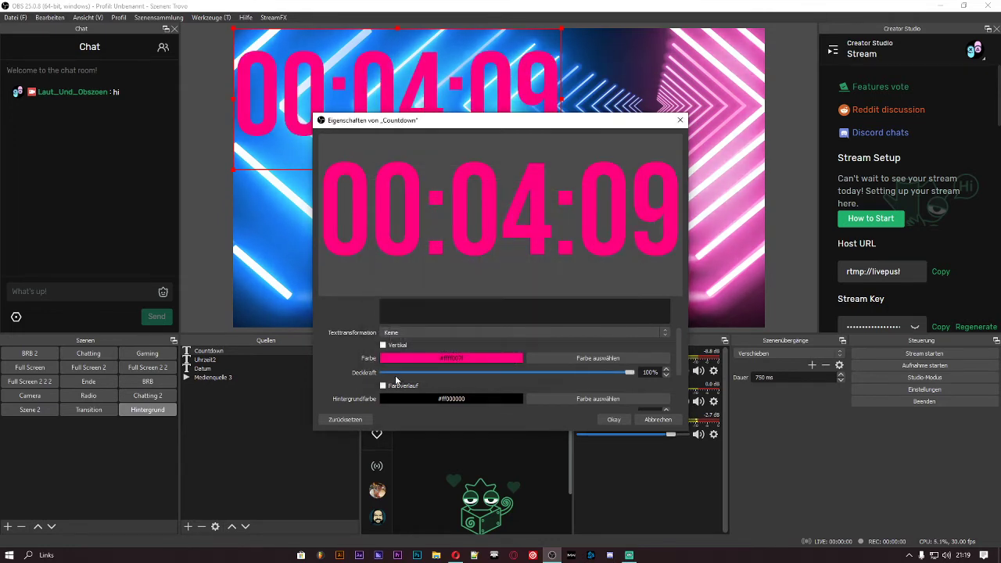
Enable a colour gradient on the Countdown text and set its gradient colour to blue, #0000ff
scroll(396, 380, down, 1)
click(379, 355)
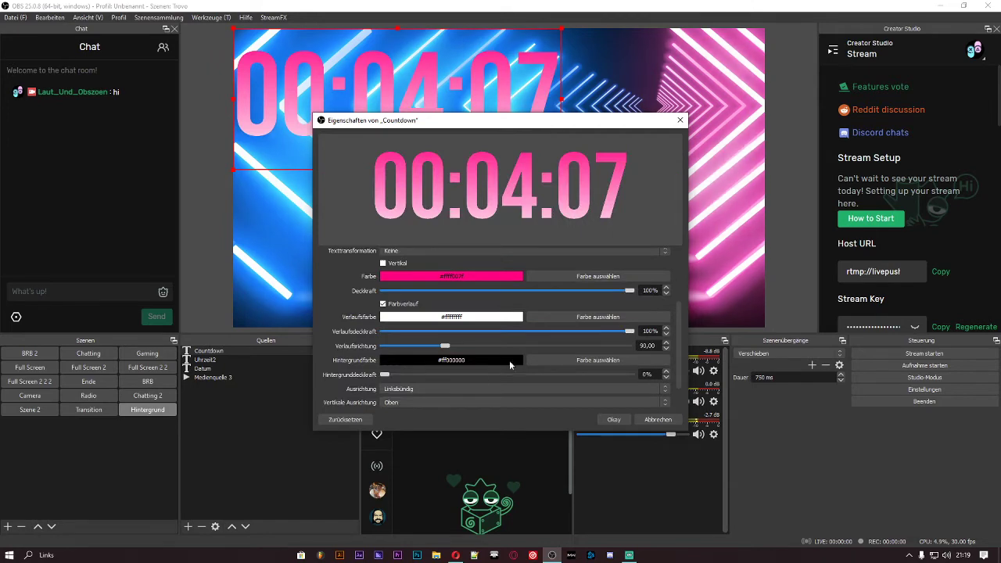
click(548, 317)
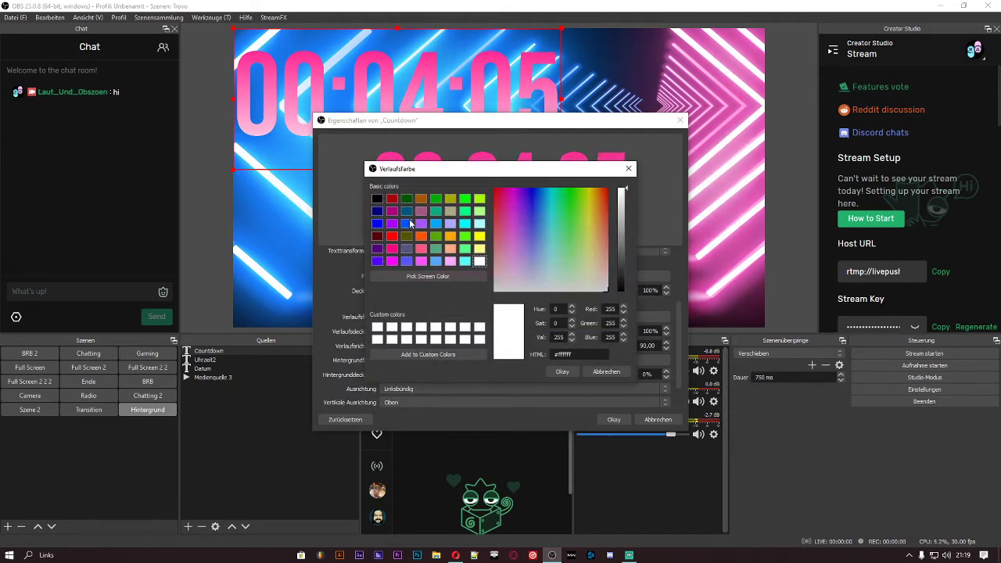
click(377, 224)
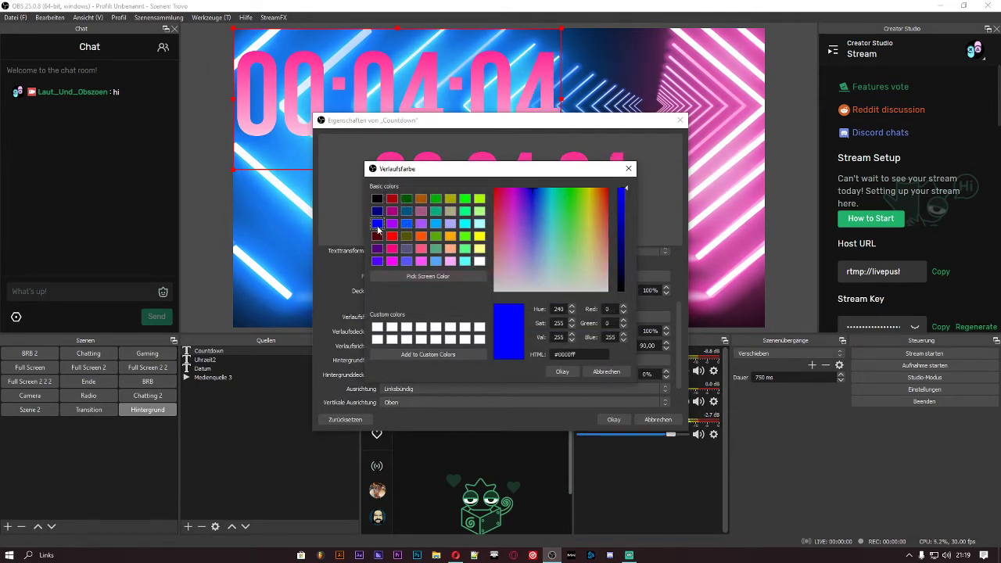
click(561, 372)
Add a white outline to the Countdown text, increase the outline size, and accept the source's properties
scroll(485, 379, down, 2)
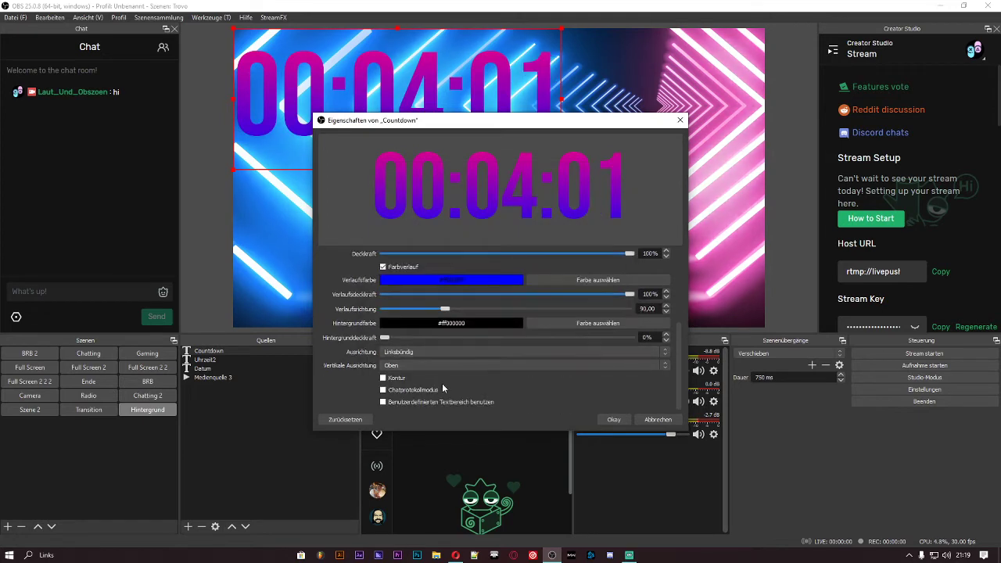
click(382, 378)
scroll(465, 383, down, 2)
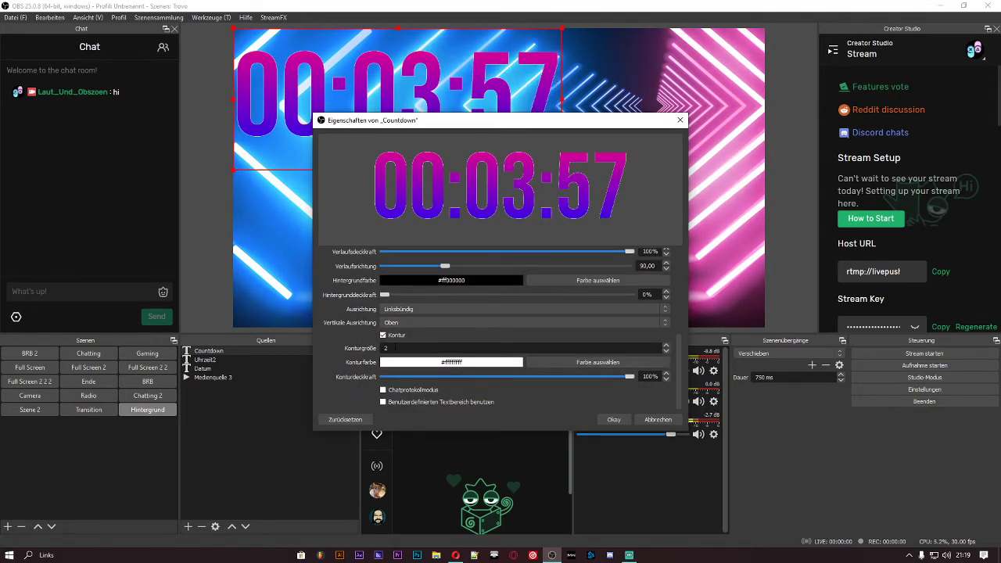
click(666, 347)
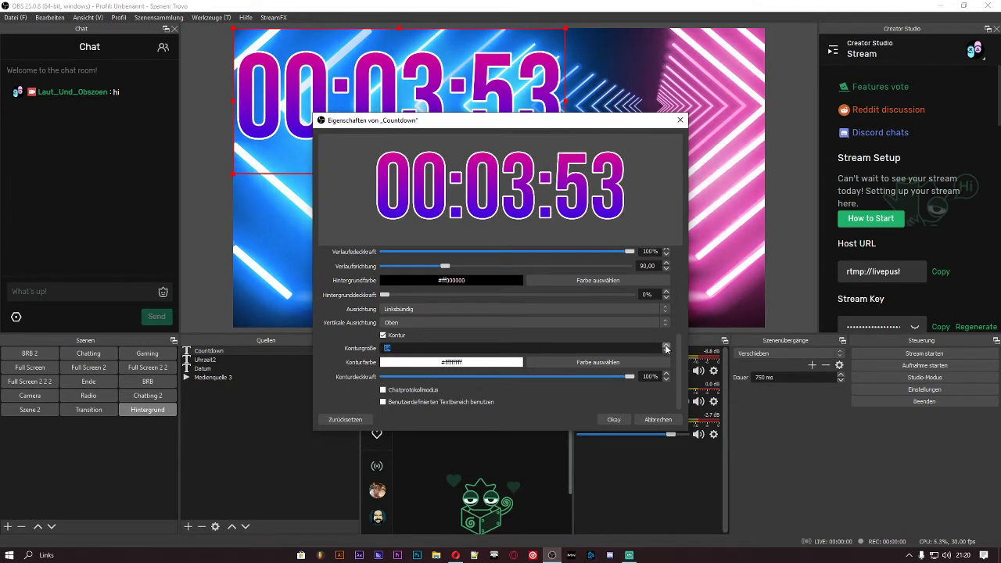
click(615, 419)
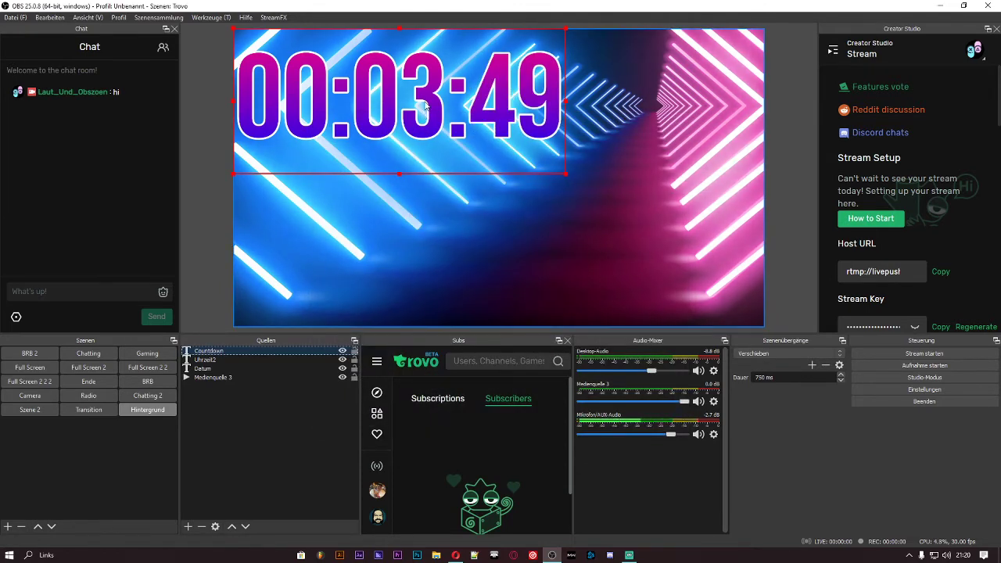
Move the countdown to the middle of the canvas and crop off its hours so only minutes and seconds remain
drag(426, 106, 540, 178)
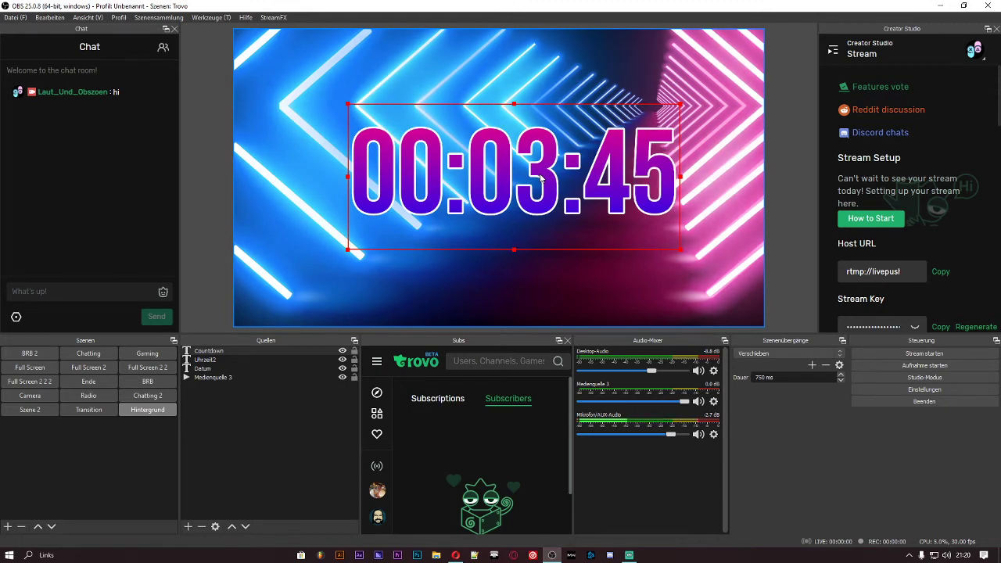
drag(349, 178, 465, 179)
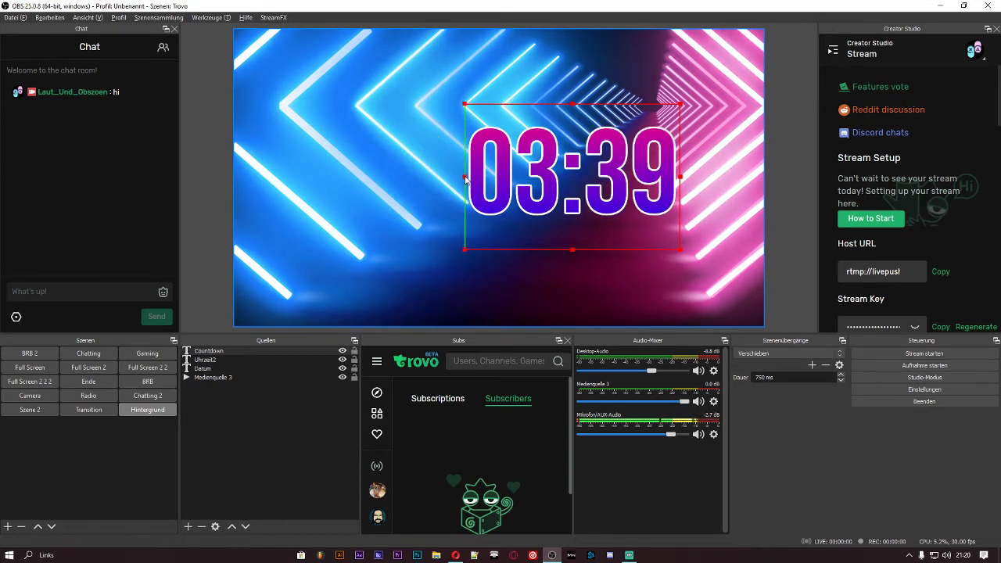
drag(550, 178, 477, 172)
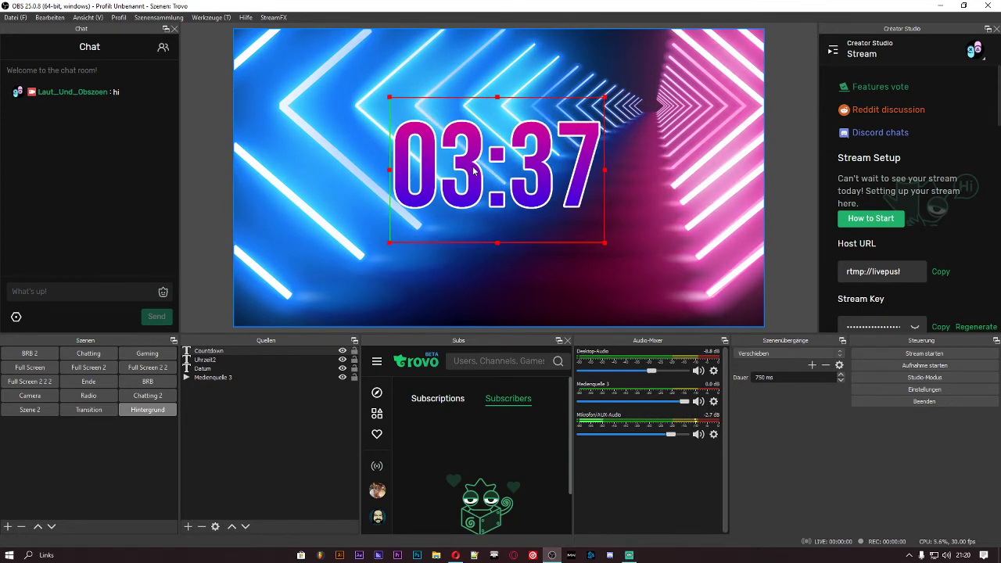
Move the cropped countdown into the upper-right corner of the canvas and deselect it
click(311, 424)
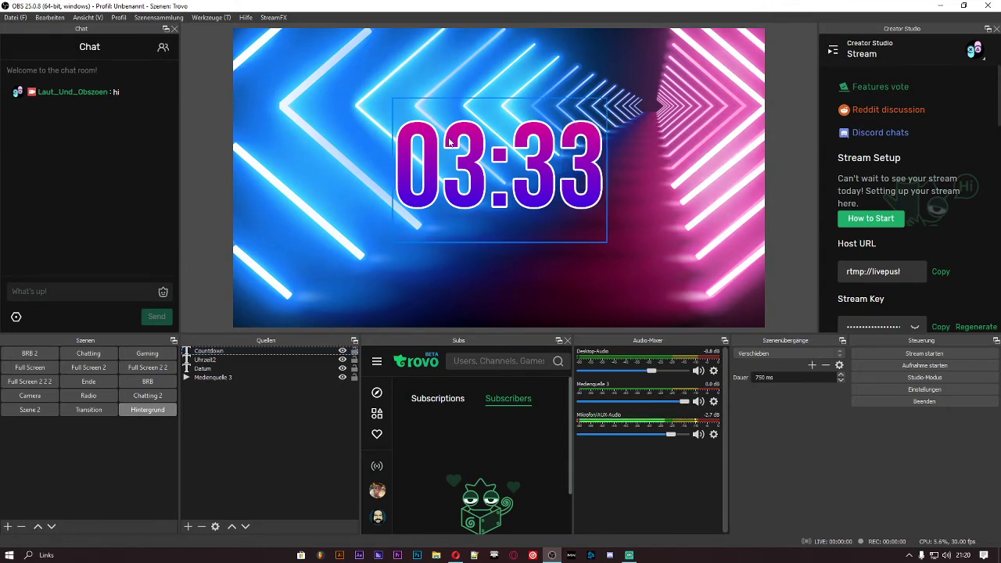
drag(472, 177, 632, 108)
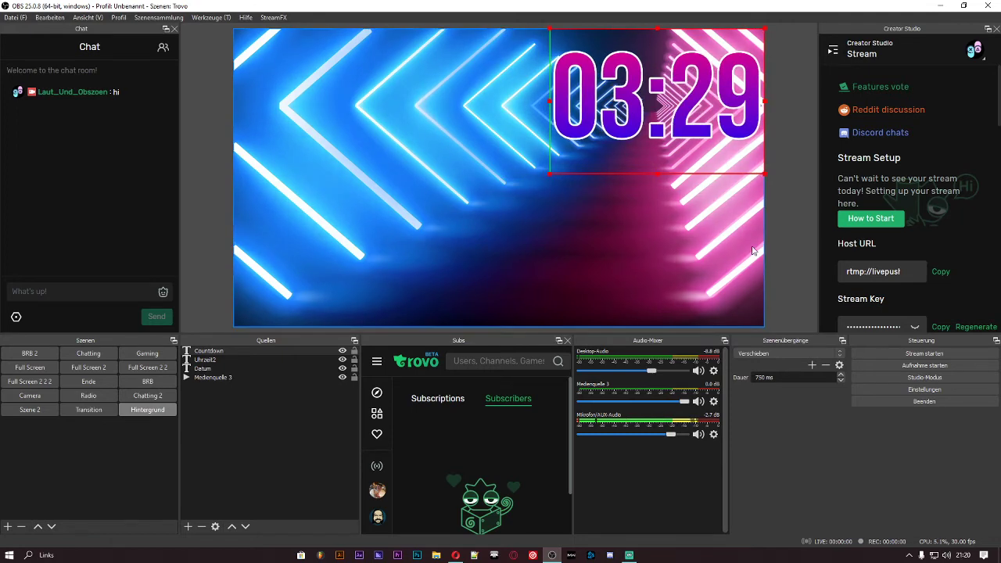
click(778, 238)
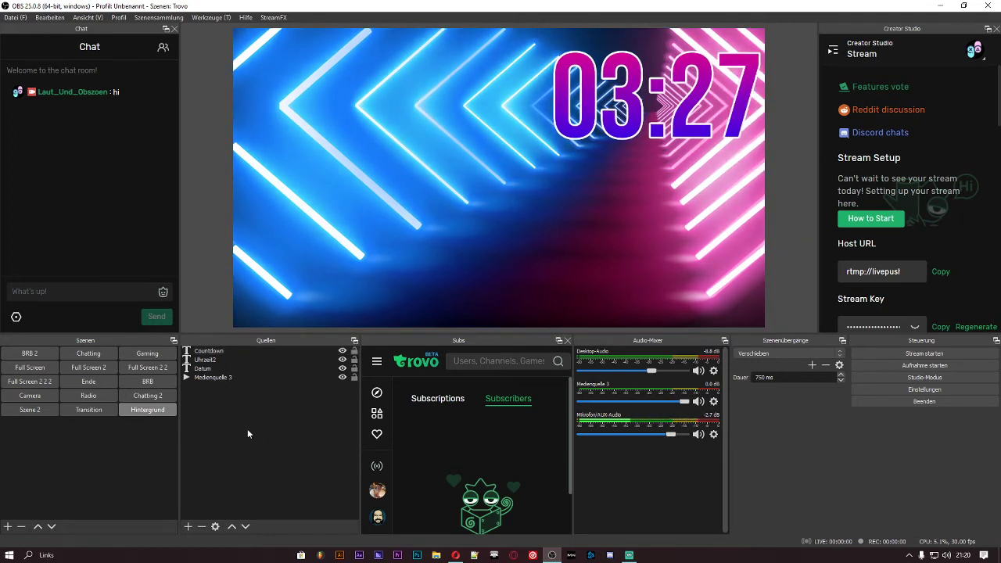
Set the datetime format of the datetime.lua script to "%d.%I.%Y - %X" and close the scripts window
click(210, 17)
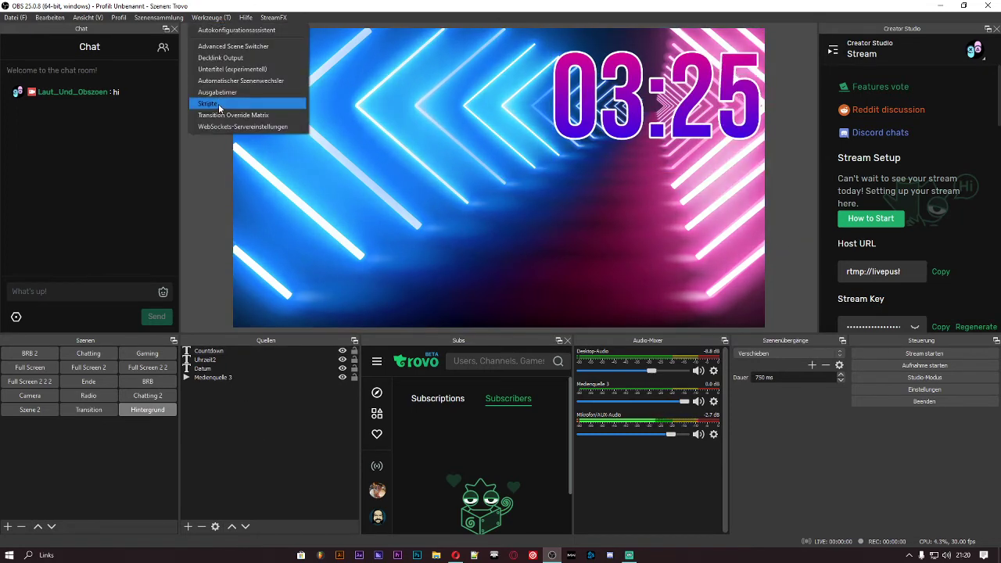
click(219, 104)
click(321, 204)
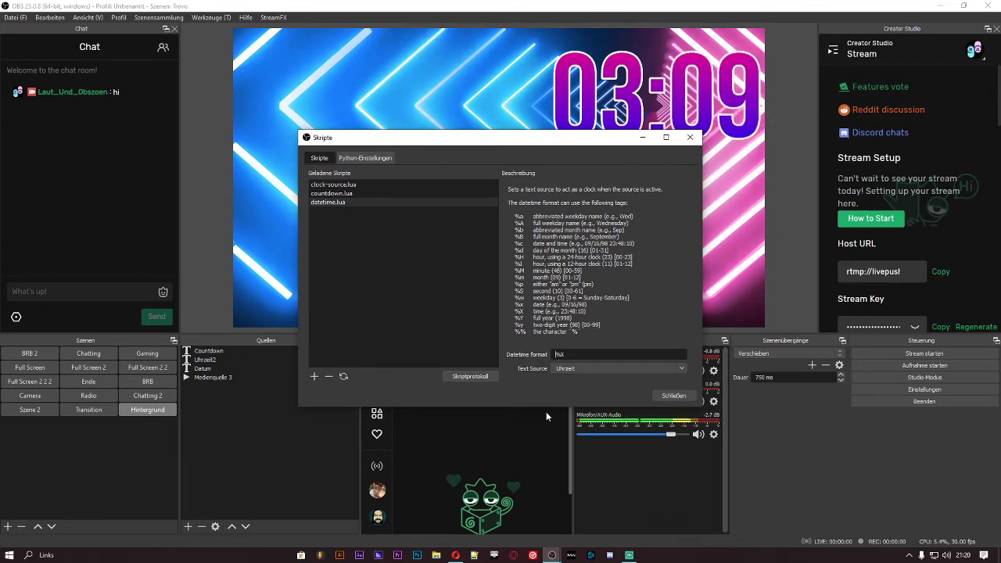
text(%d )
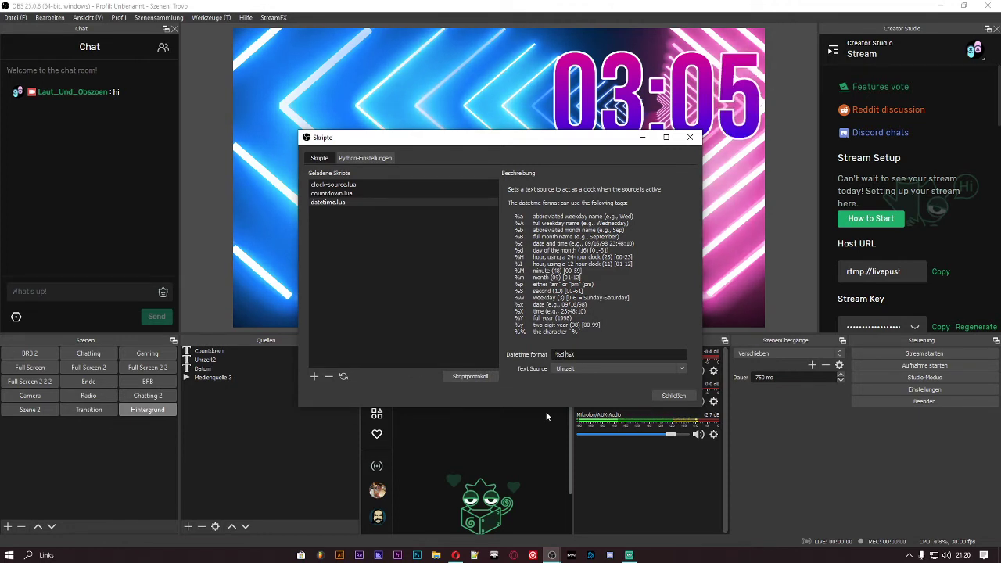
text(.)
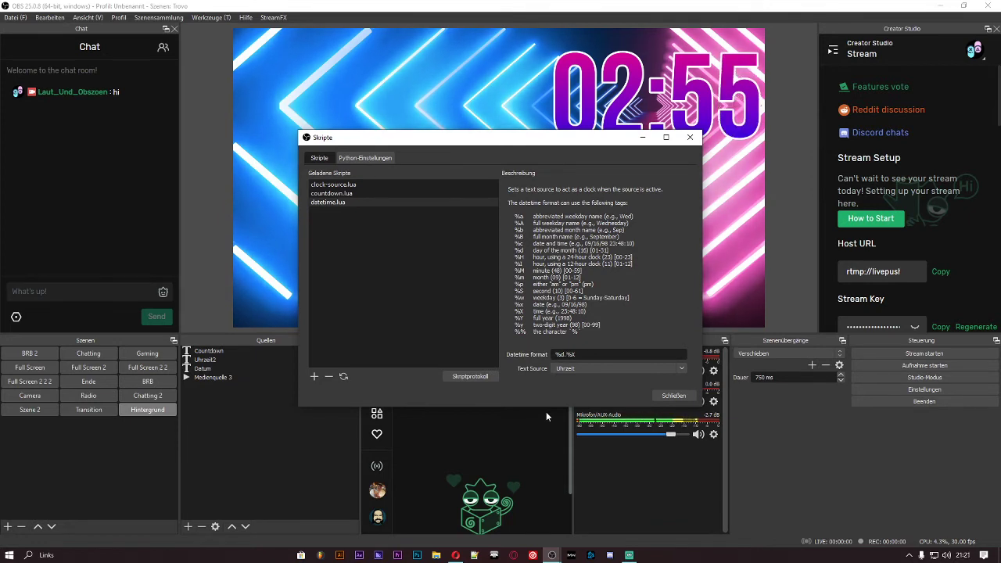
text(%)
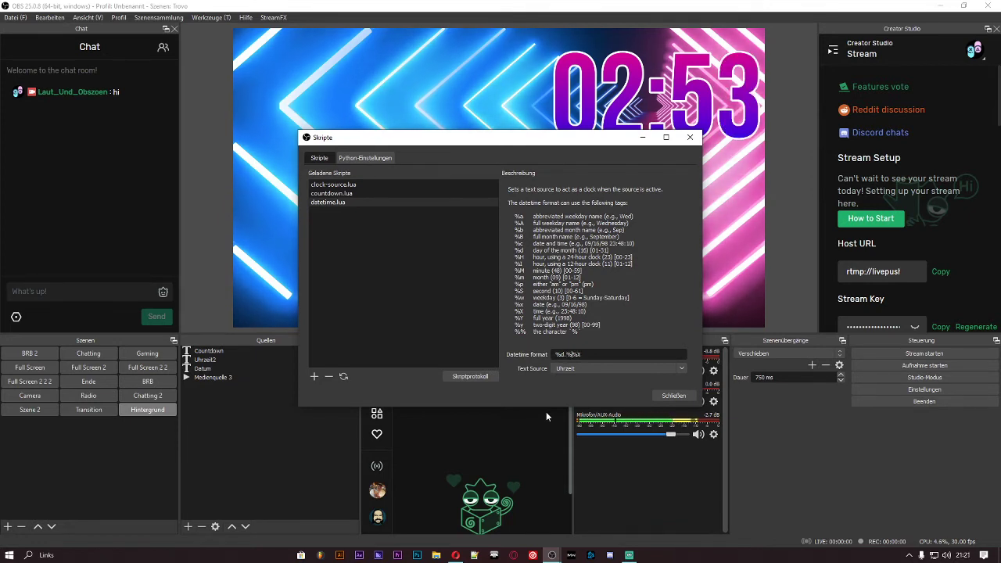
text(I.)
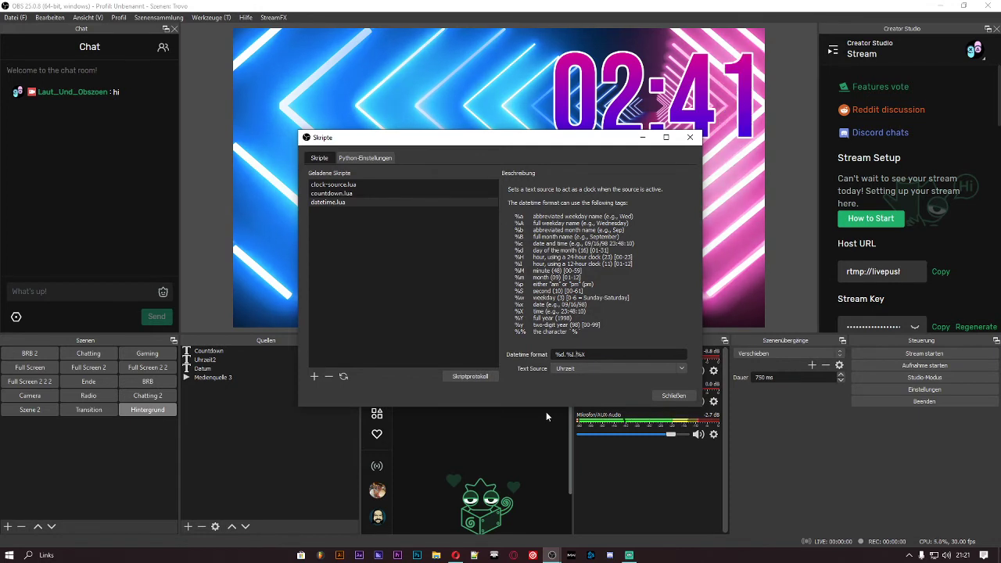
text(%Y)
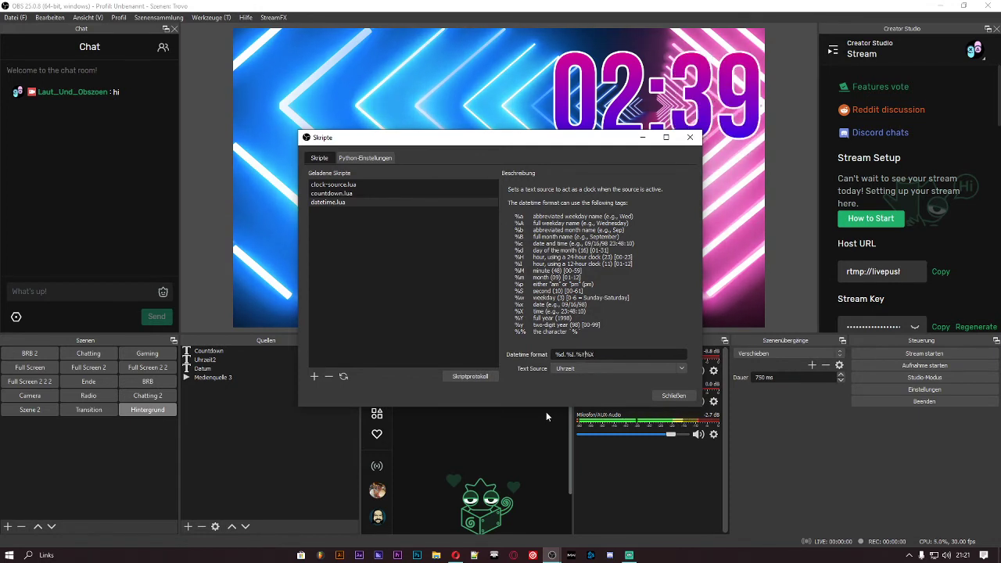
text( -)
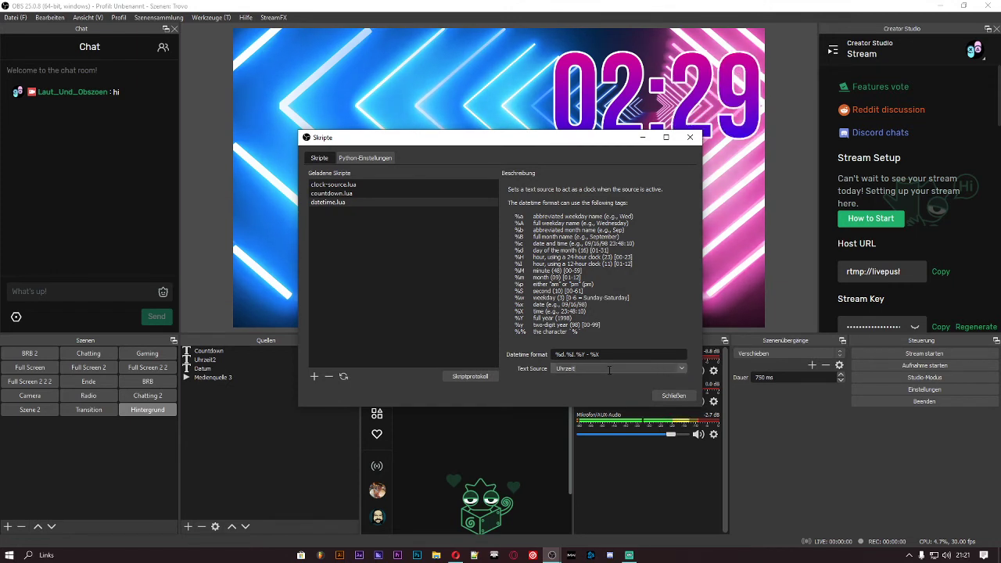
click(663, 396)
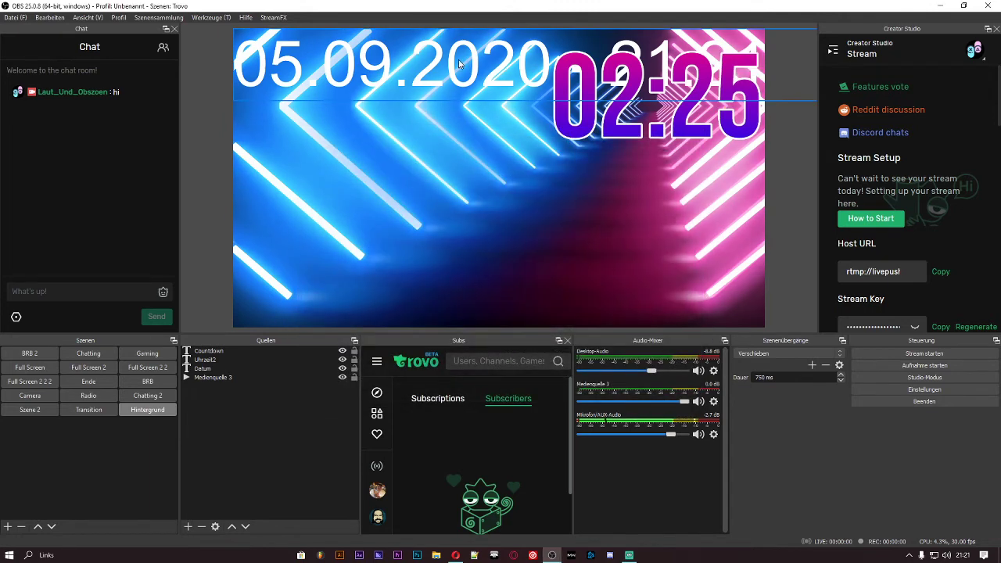
Move the date and time text to the lower part of the canvas and set the Uhrzeit2 source's font to Bebas Neue Regular
click(456, 119)
drag(456, 119, 452, 256)
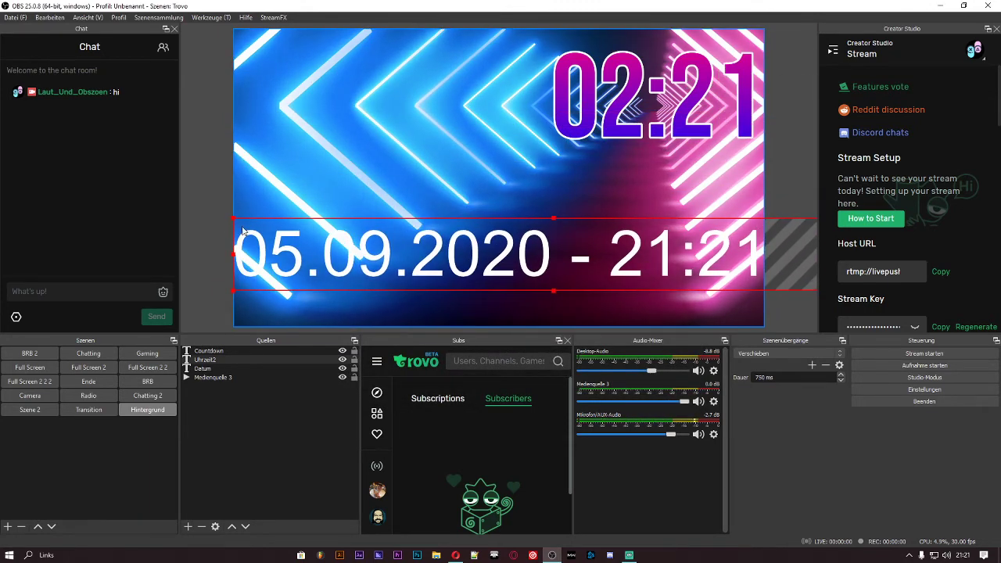
click(204, 369)
click(209, 361)
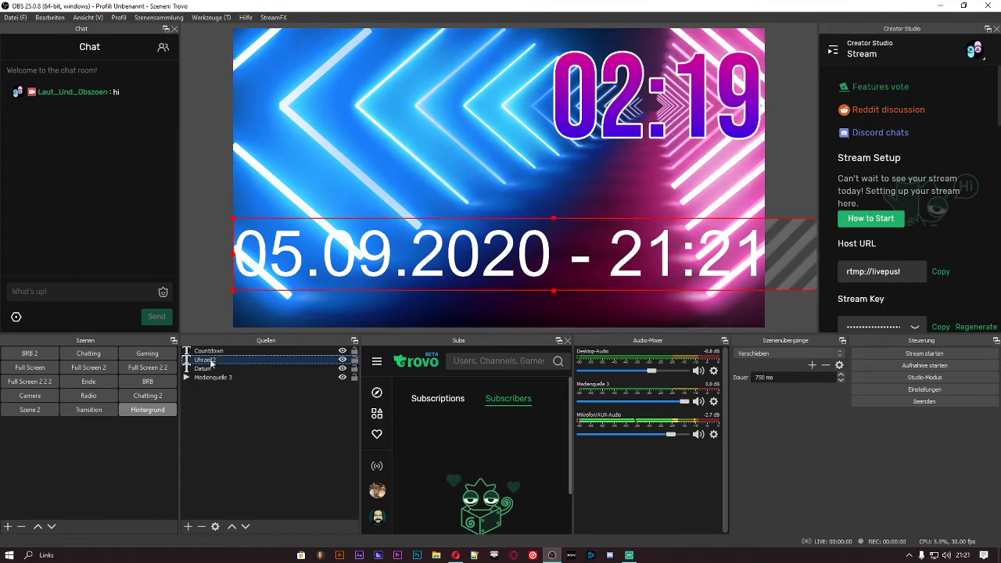
double_click(209, 363)
click(654, 316)
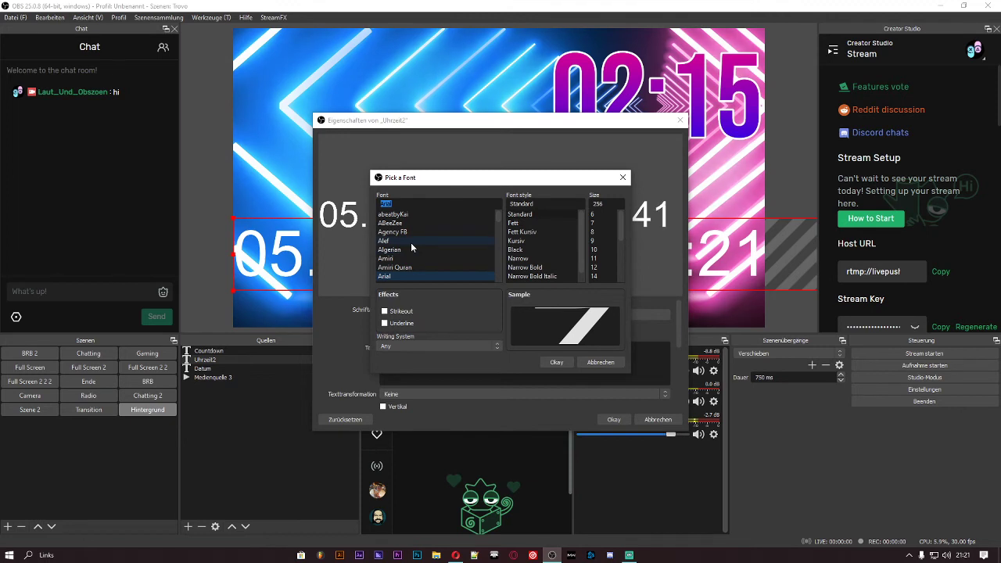
text(be)
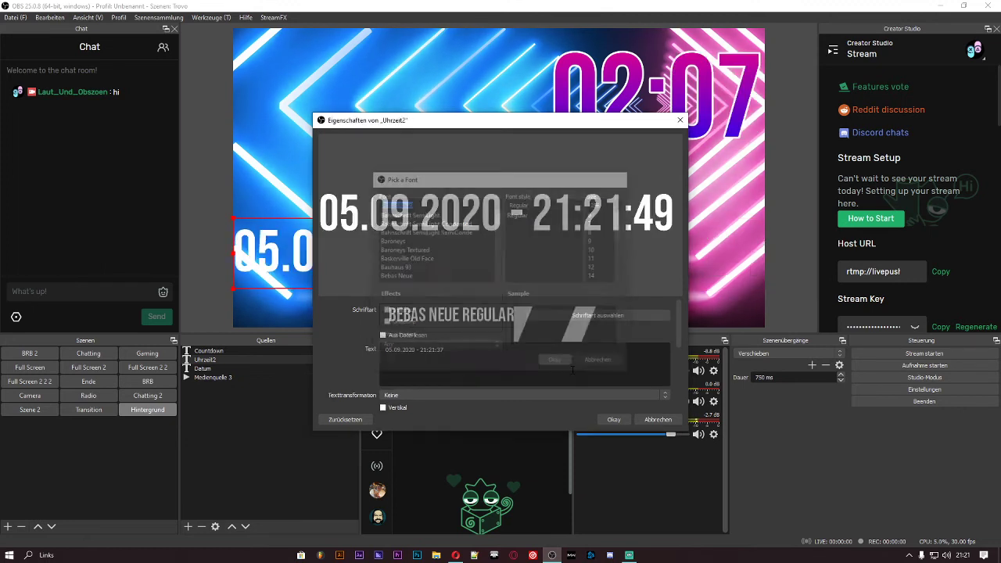
click(554, 362)
Set the Uhrzeit2 source's text colour to pink, #ff007f, keeping the text horizontal
scroll(355, 348, down, 2)
click(391, 345)
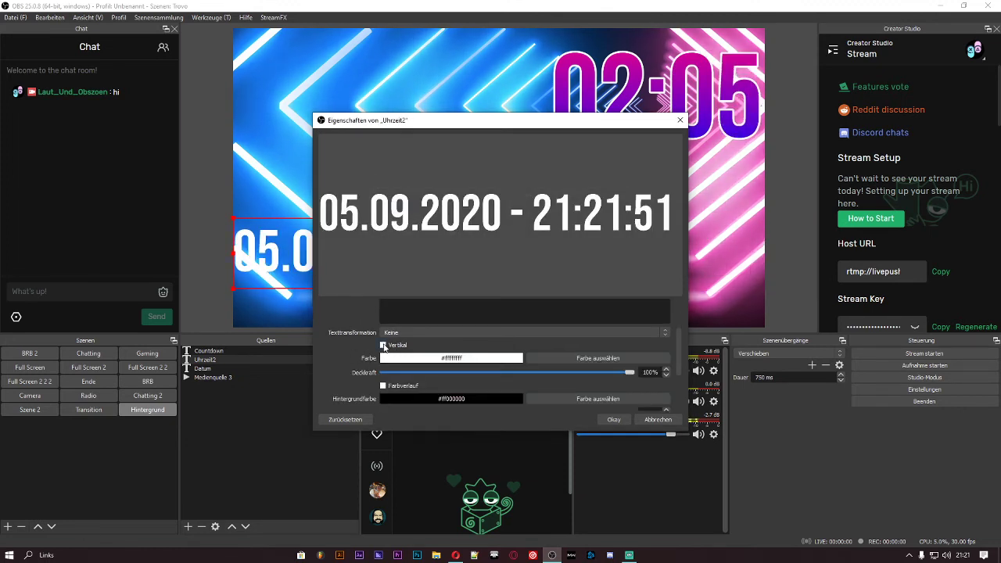
click(384, 345)
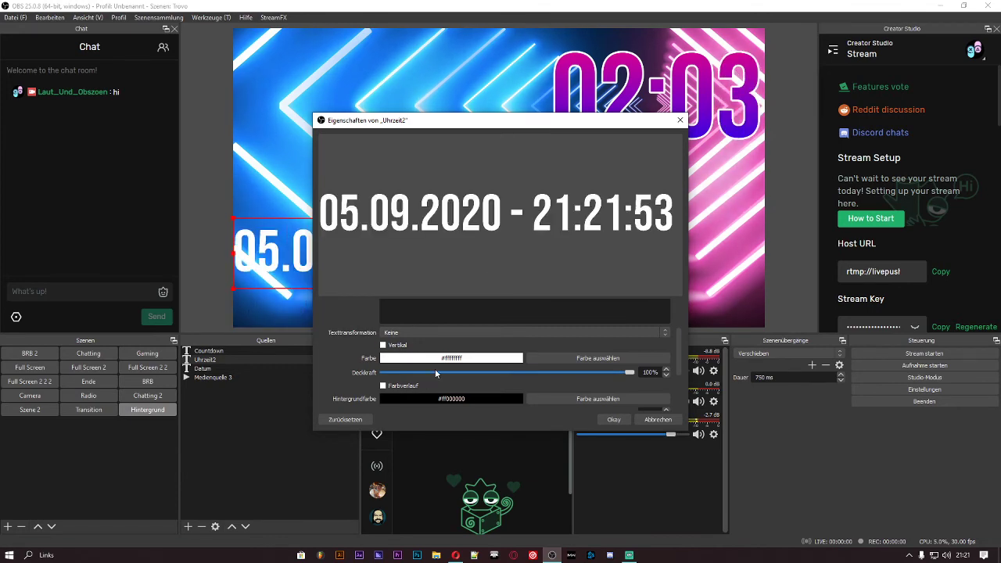
click(555, 358)
click(594, 190)
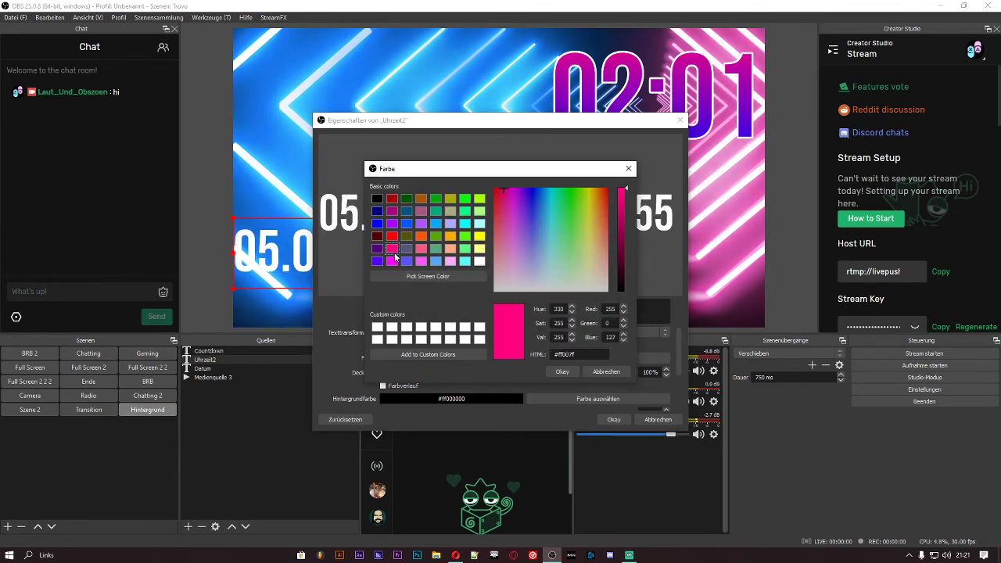
click(543, 371)
Enable a colour gradient on the Uhrzeit2 text and set its gradient colour to blue, #0000ff
scroll(514, 365, down, 2)
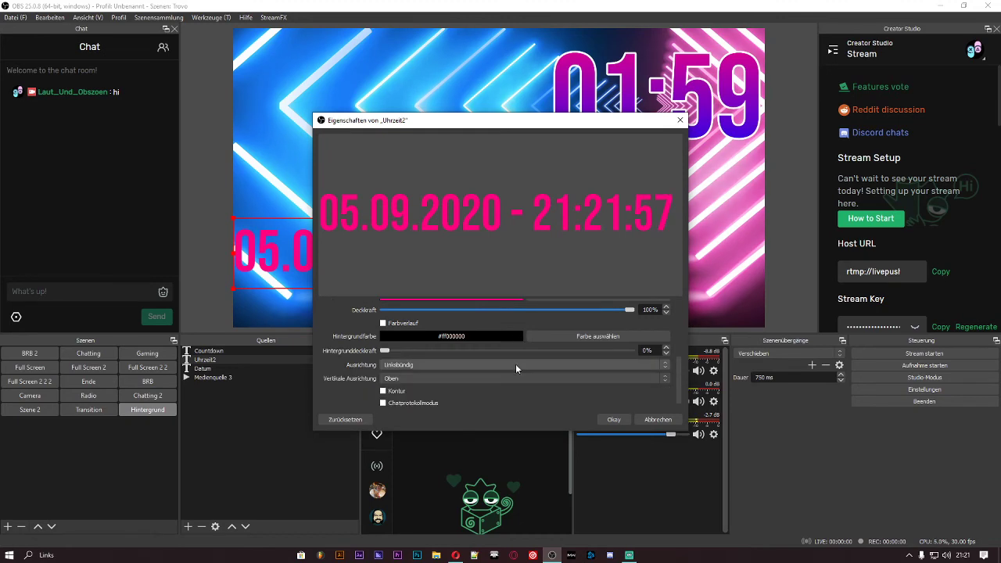
click(382, 323)
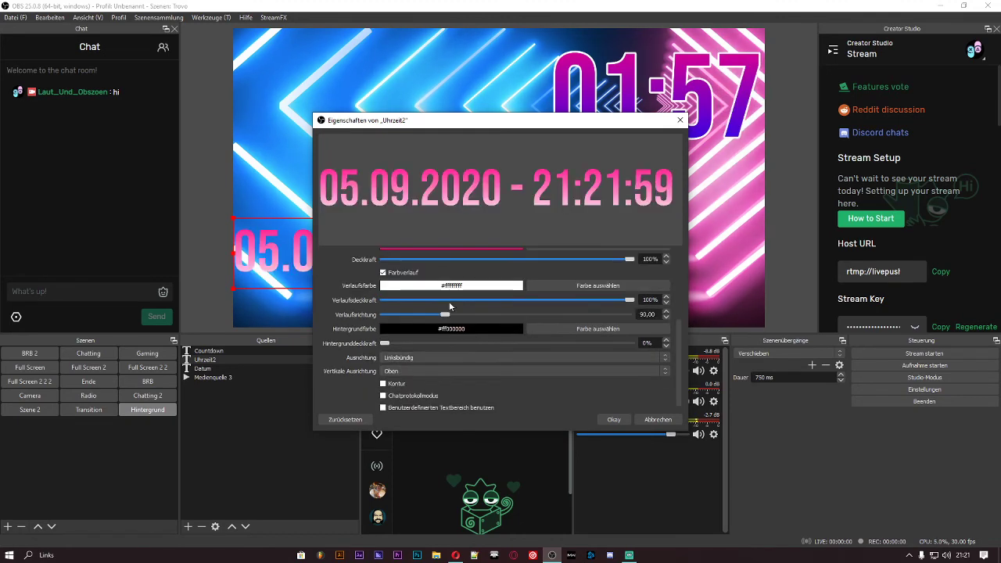
click(538, 289)
click(377, 223)
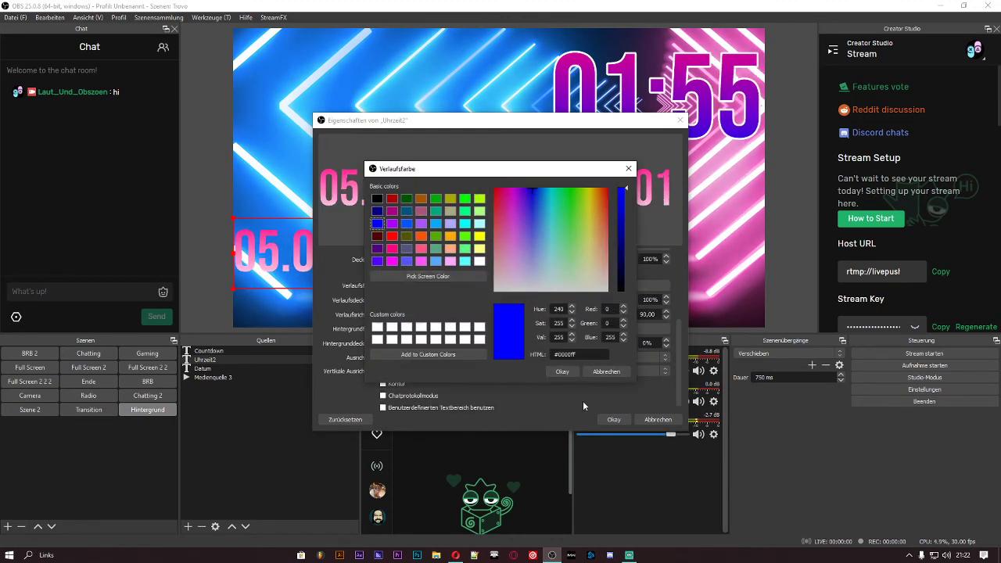
click(562, 372)
Add a white outline to the Uhrzeit2 text, increase the outline size, and accept the source's properties
scroll(510, 355, down, 1)
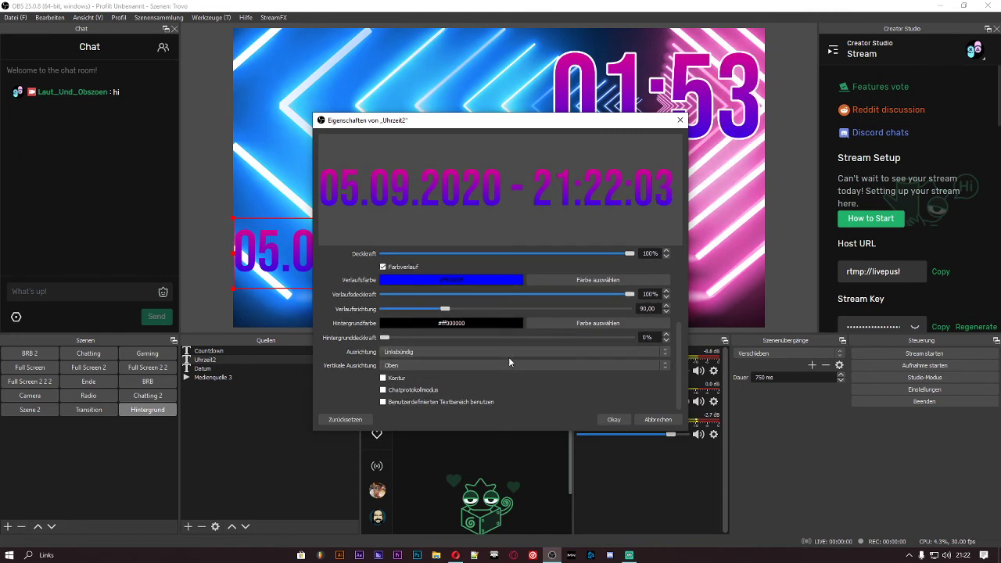
click(383, 378)
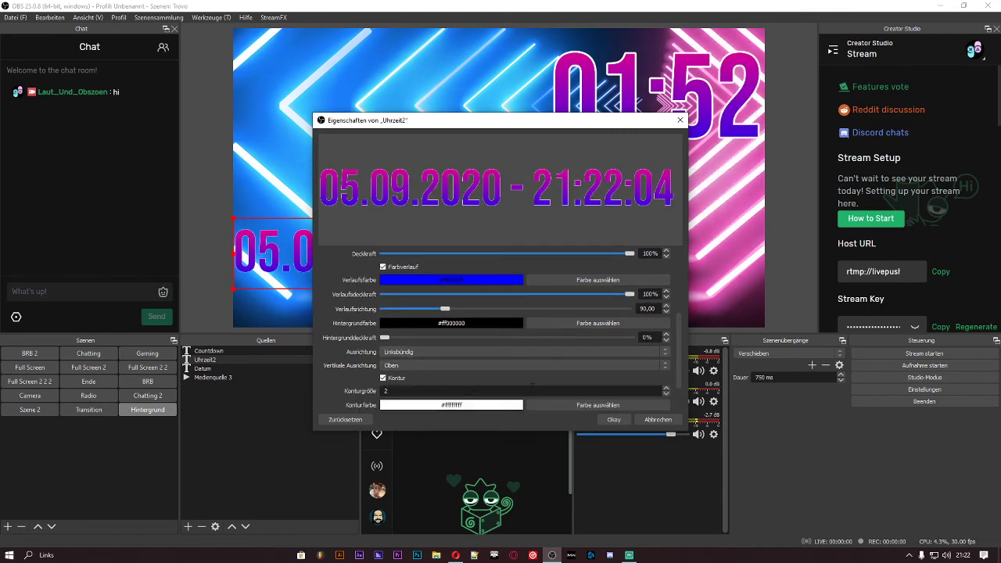
click(666, 387)
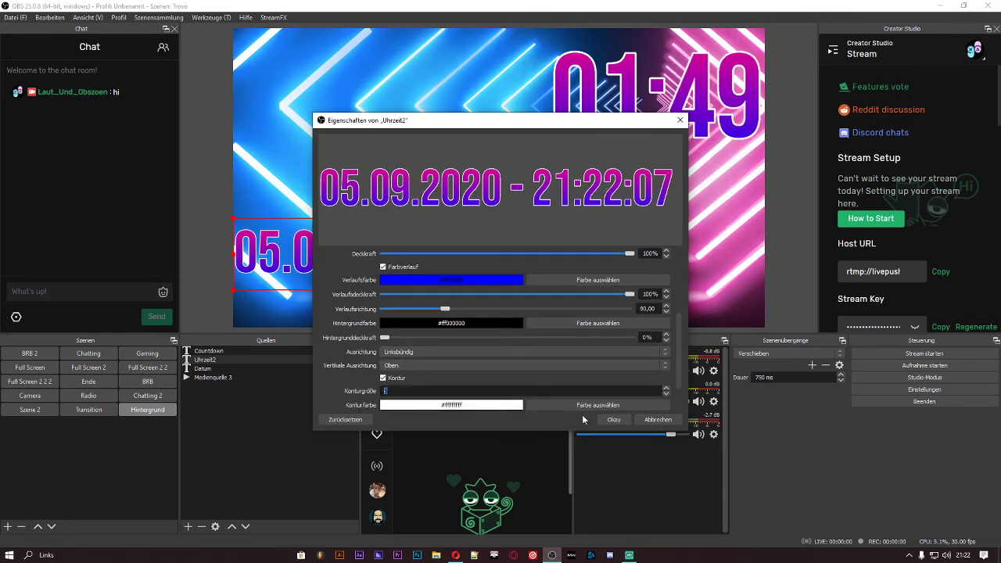
click(614, 419)
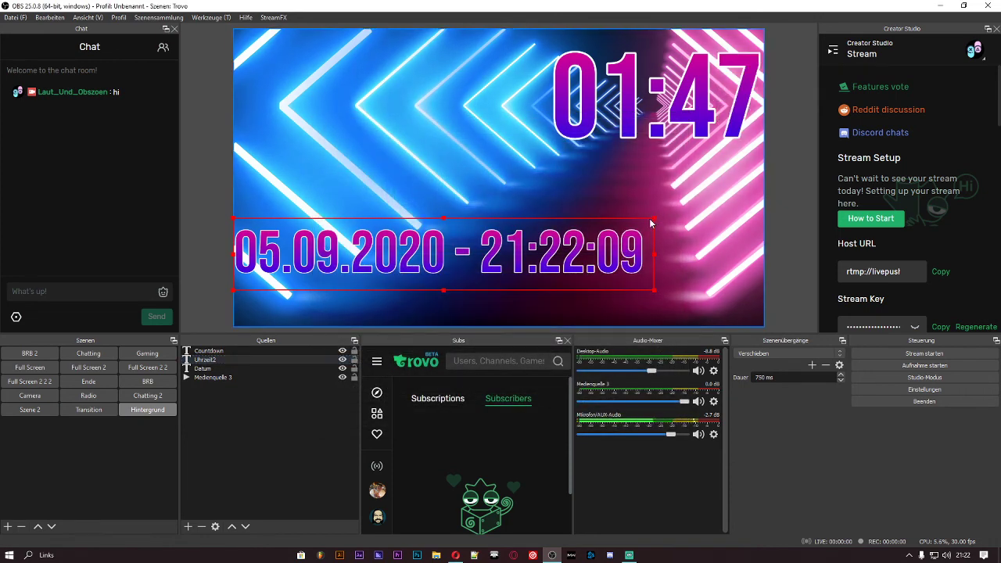
Shrink the date and time text, place it in the lower-right corner of the canvas, and deselect it
drag(649, 224, 596, 298)
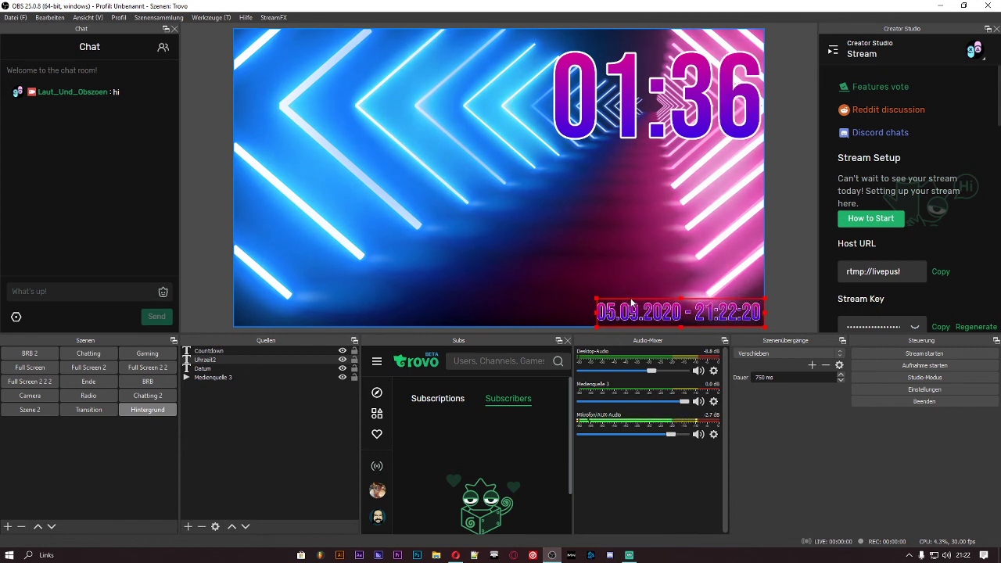
click(782, 256)
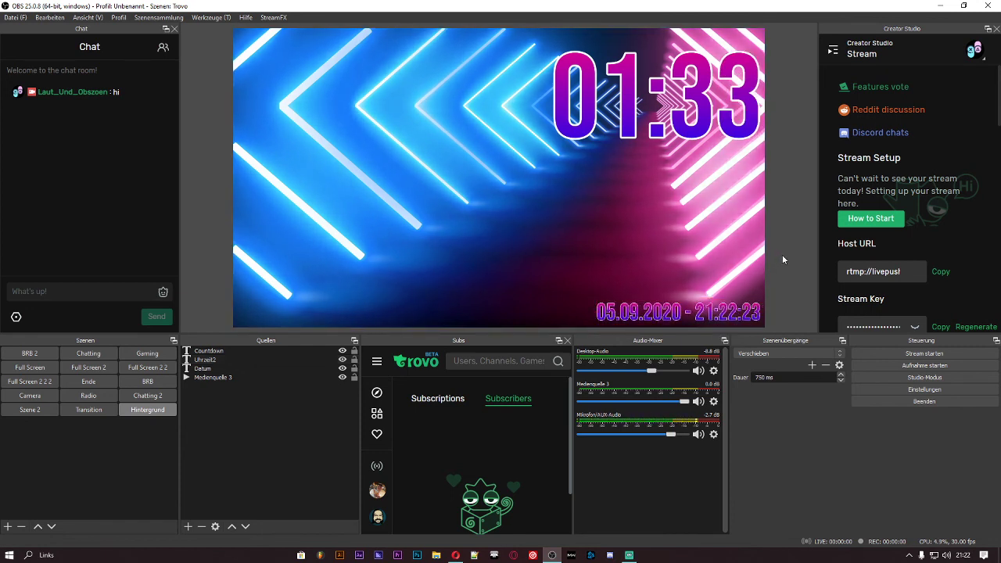